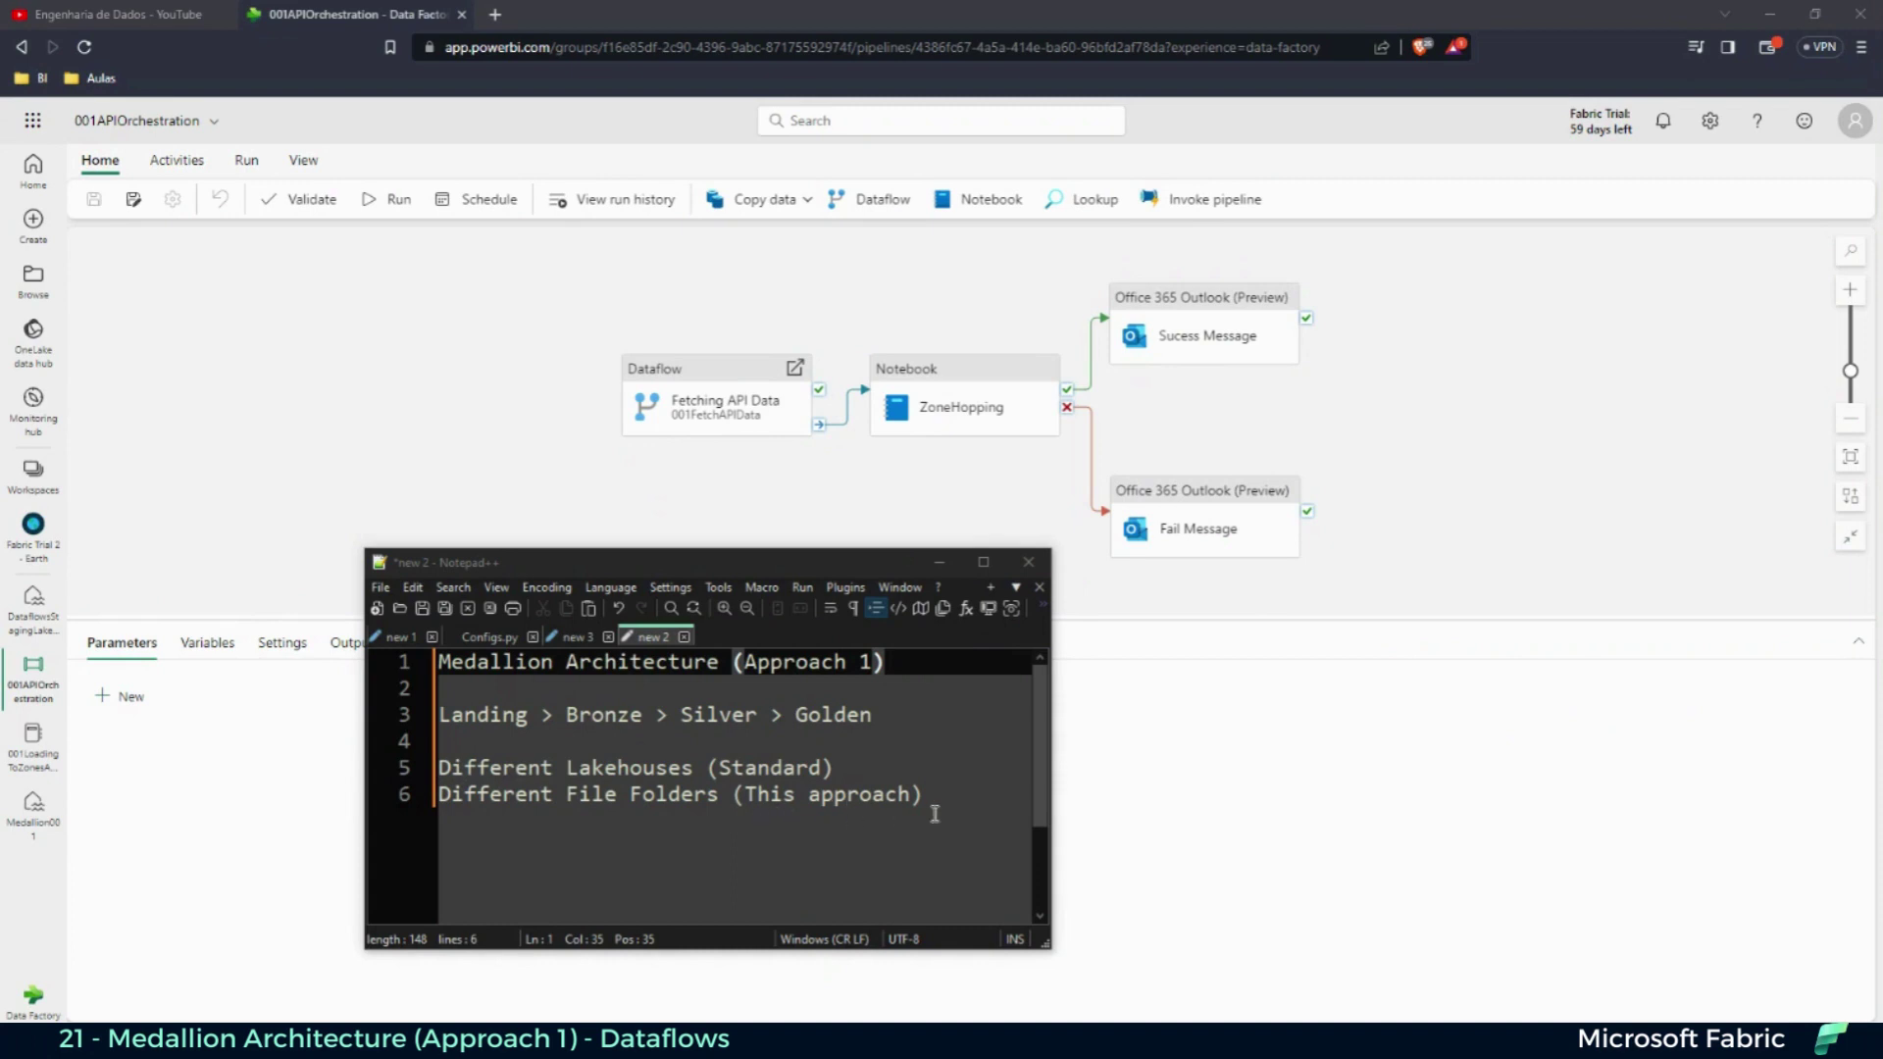
# - Minimize the Notepad++ medallion architecture notes to uncover the Fabric window
pyautogui.click(940, 564)
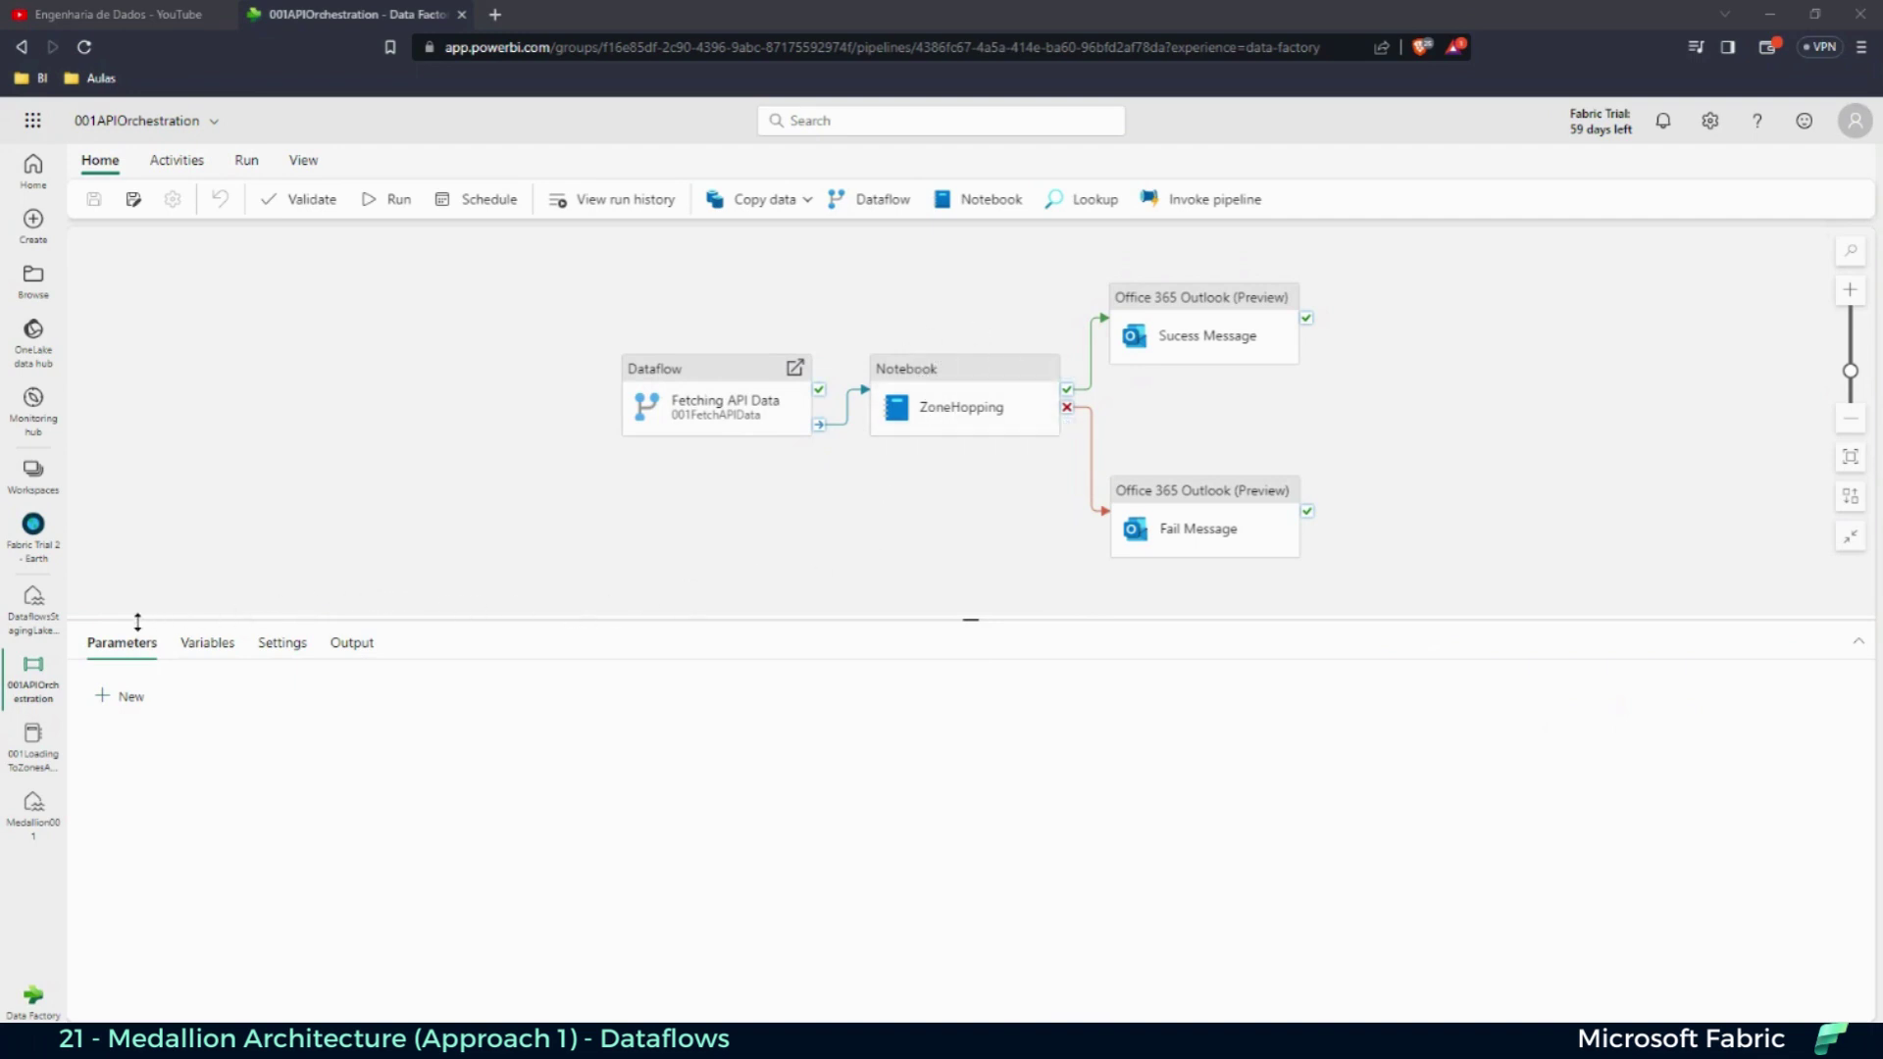
# - Go to the Fabric Trial 2 - Earth workspace and open 001FetchAPIData in Power Query
pyautogui.click(32, 533)
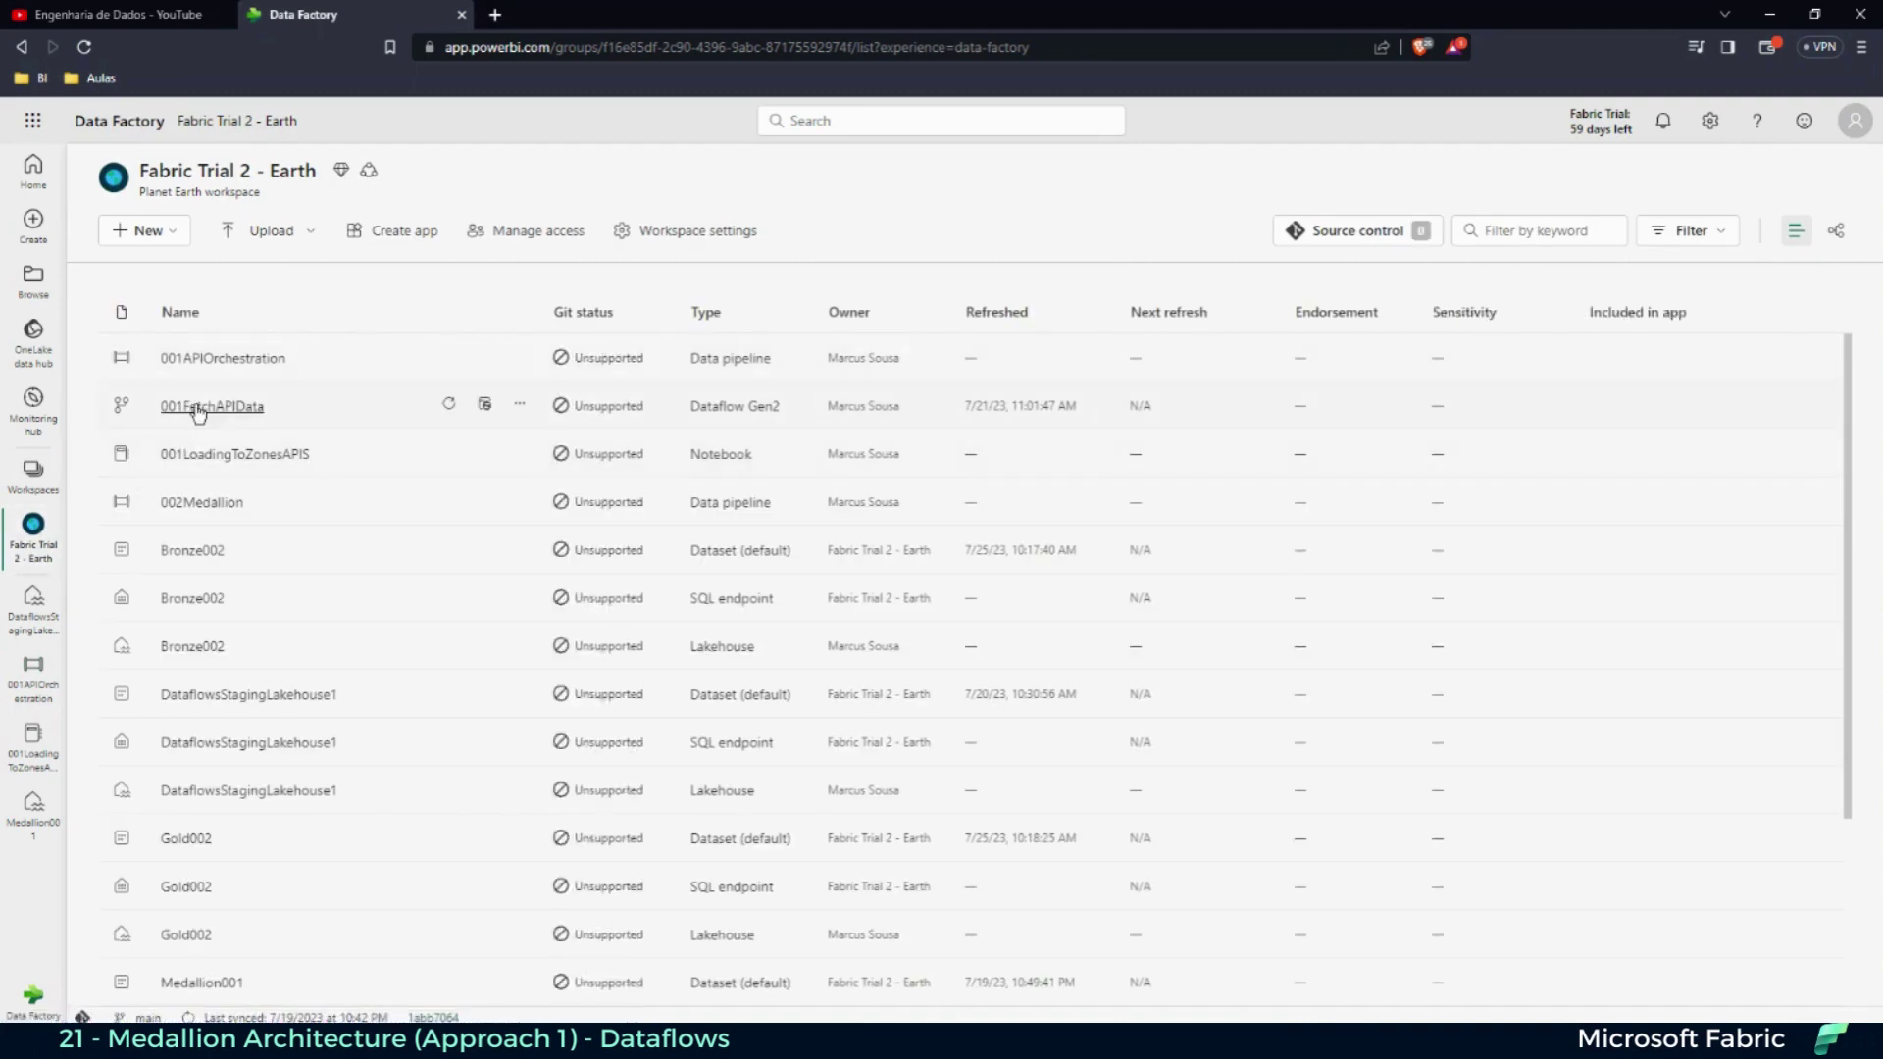
pyautogui.click(206, 406)
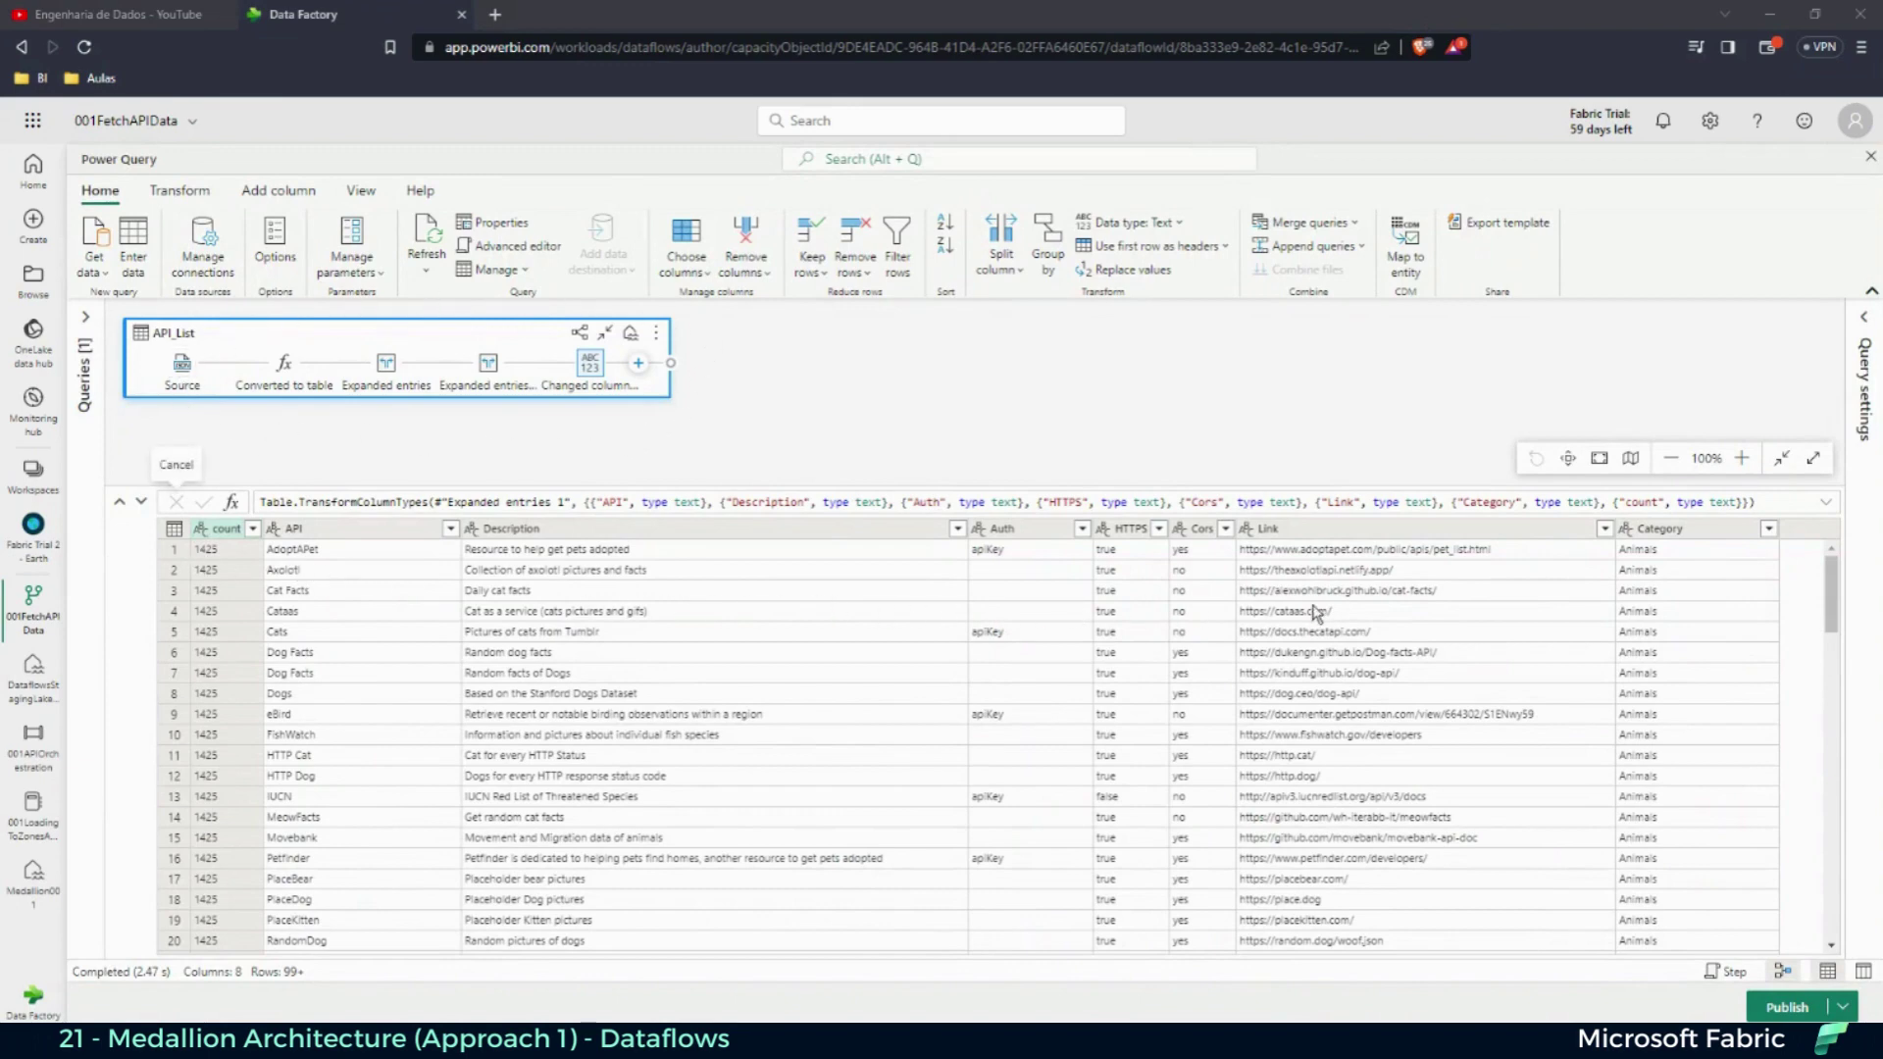
# - Step through API_List from Source to Changed column type, then view its full M script
pyautogui.click(181, 365)
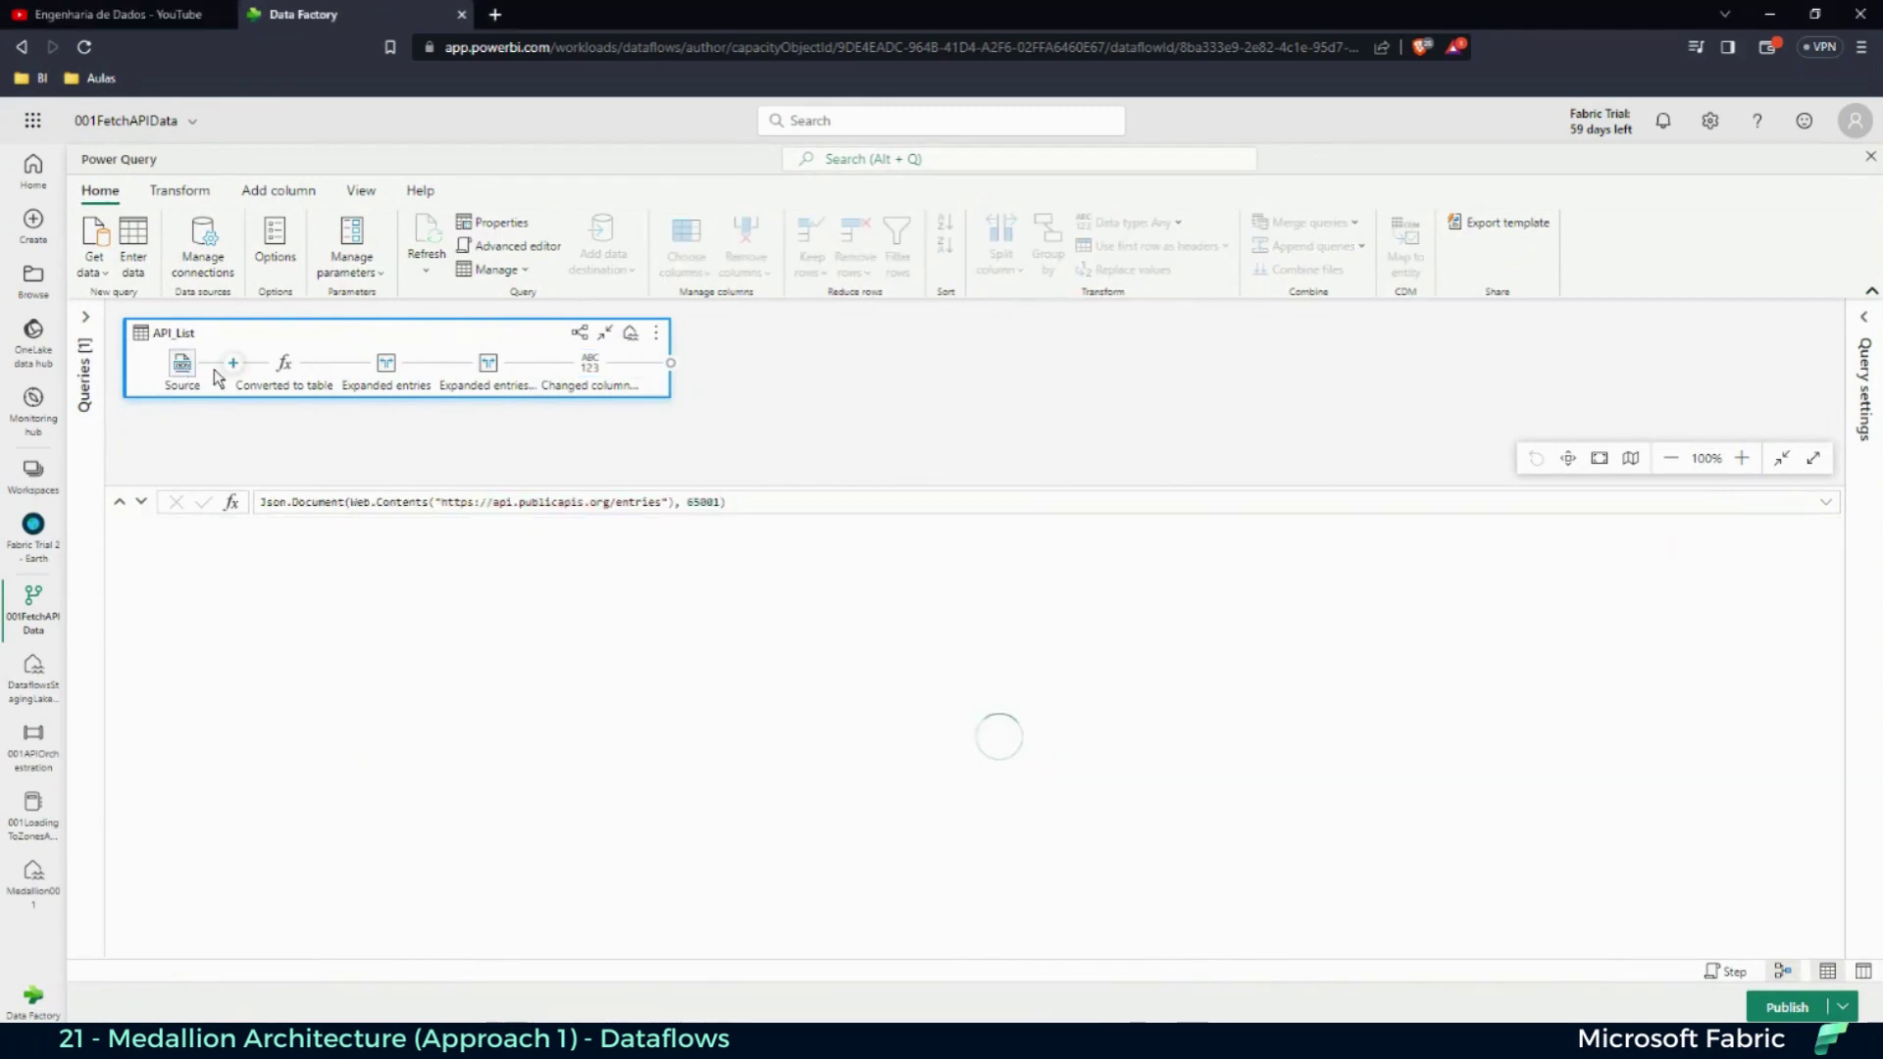
pyautogui.click(283, 368)
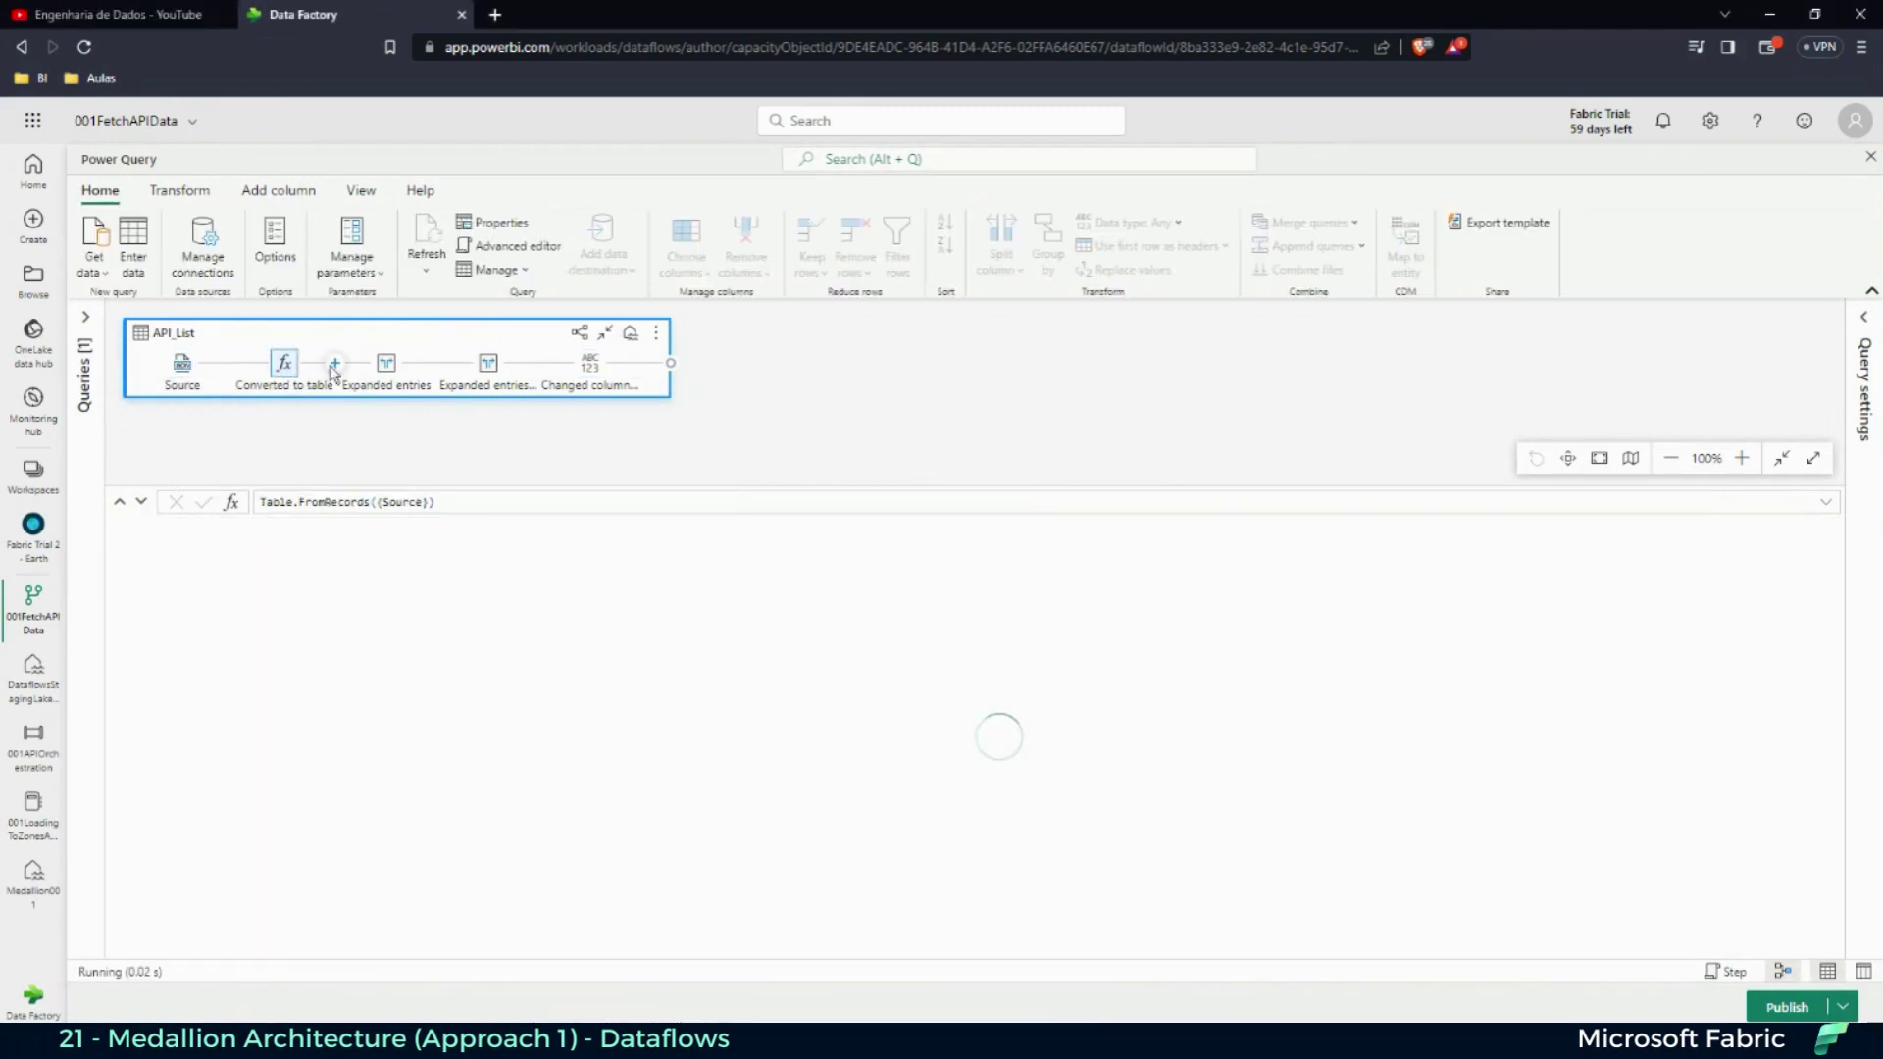
pyautogui.click(387, 365)
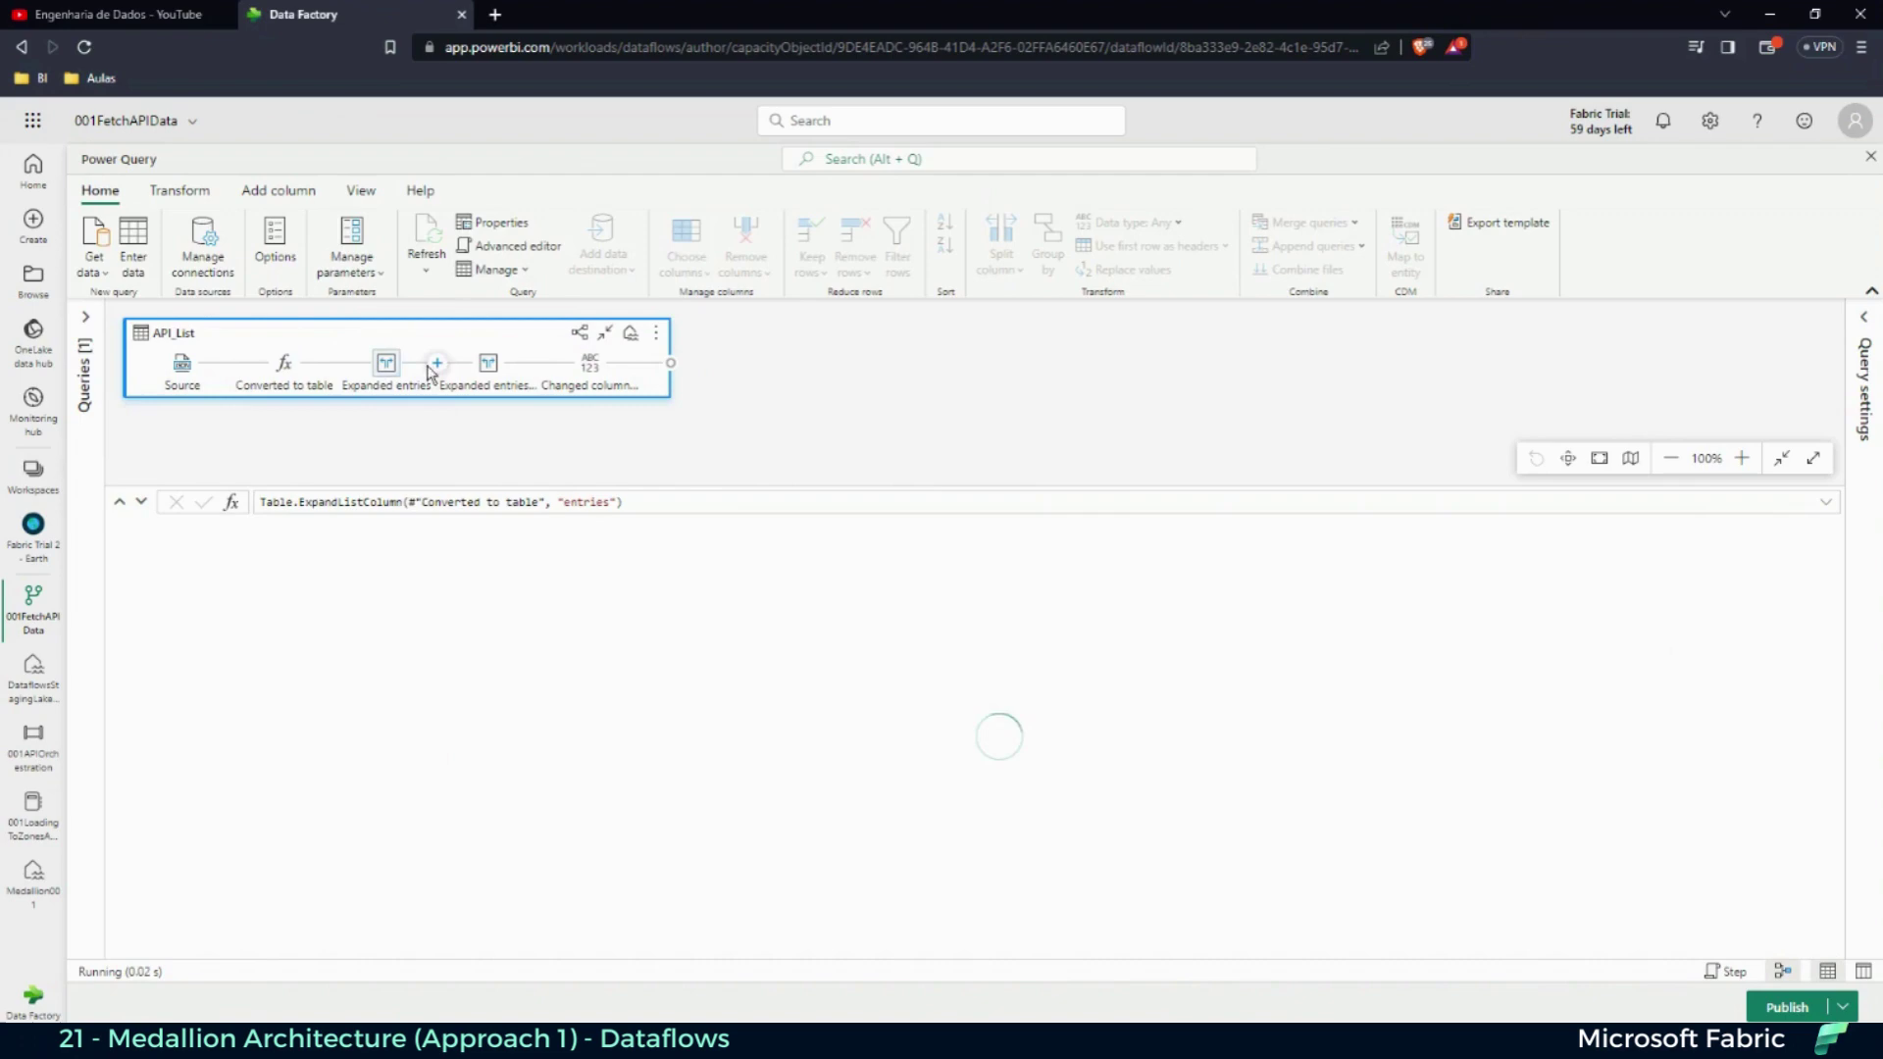
pyautogui.click(482, 365)
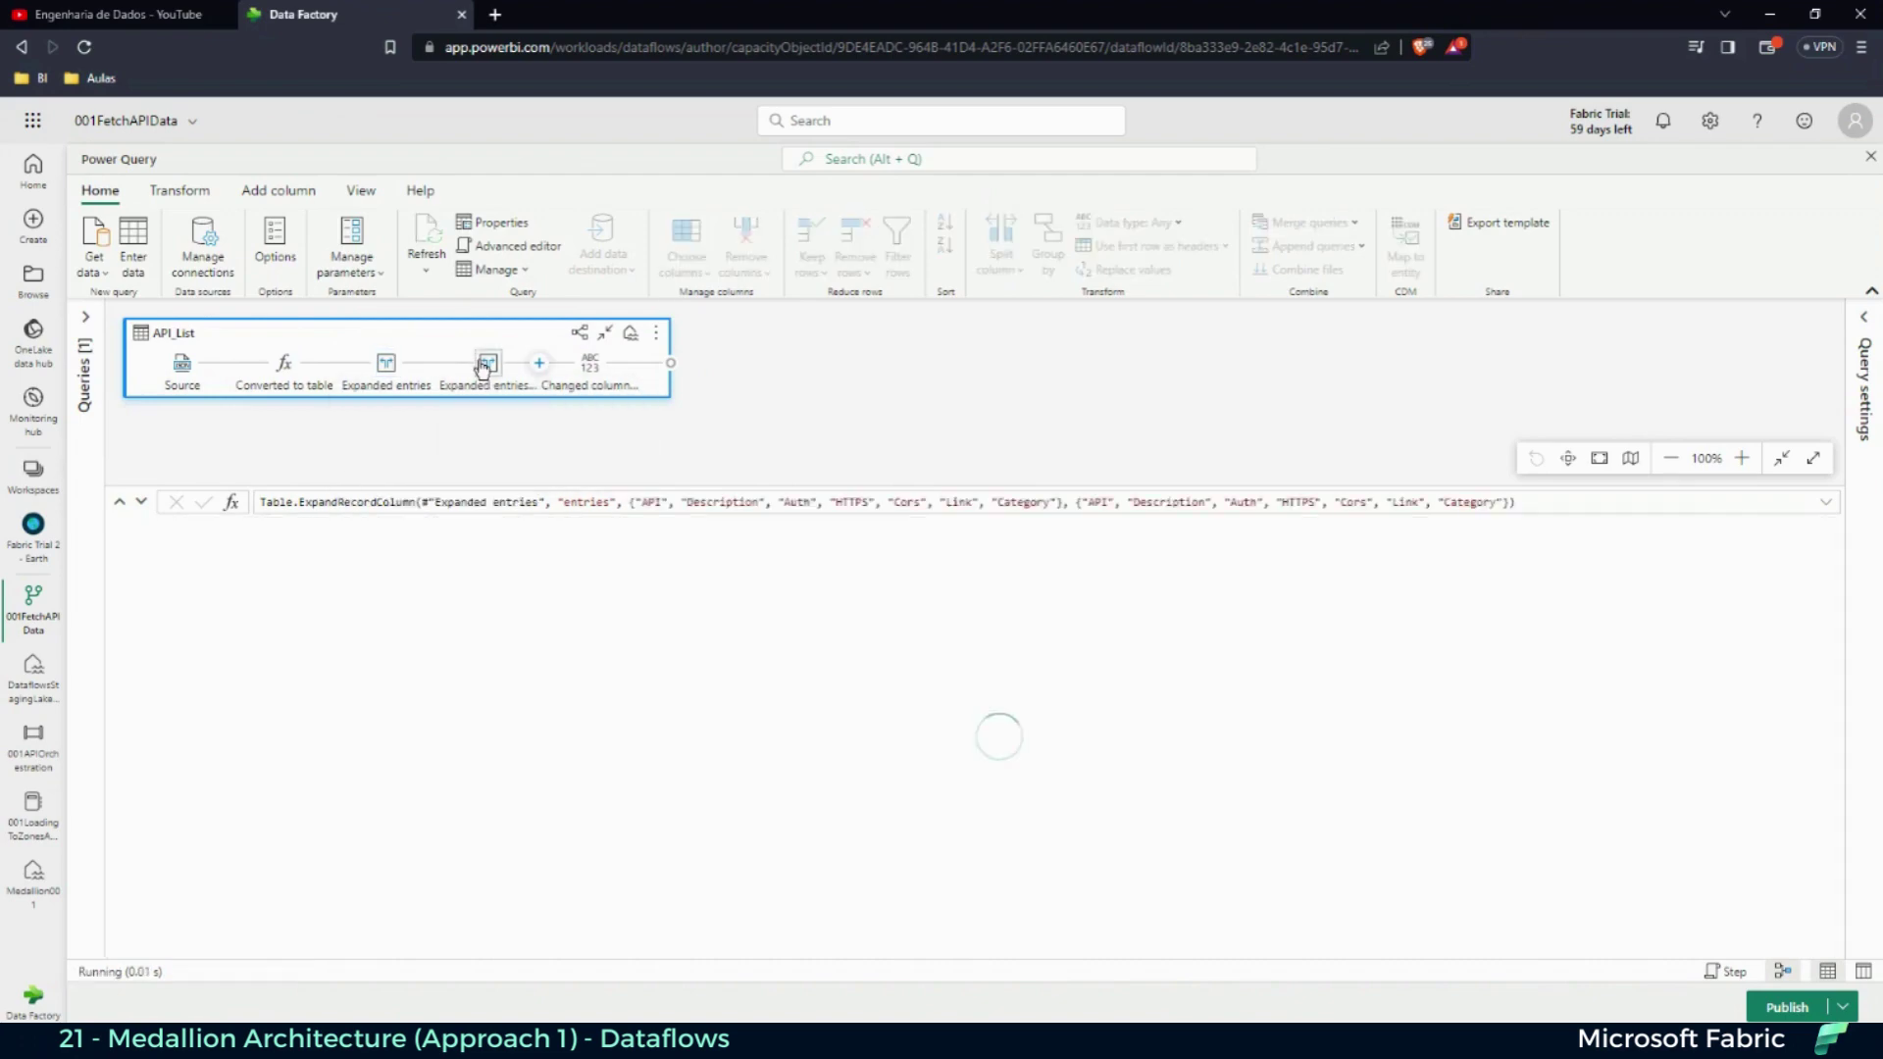
pyautogui.click(590, 365)
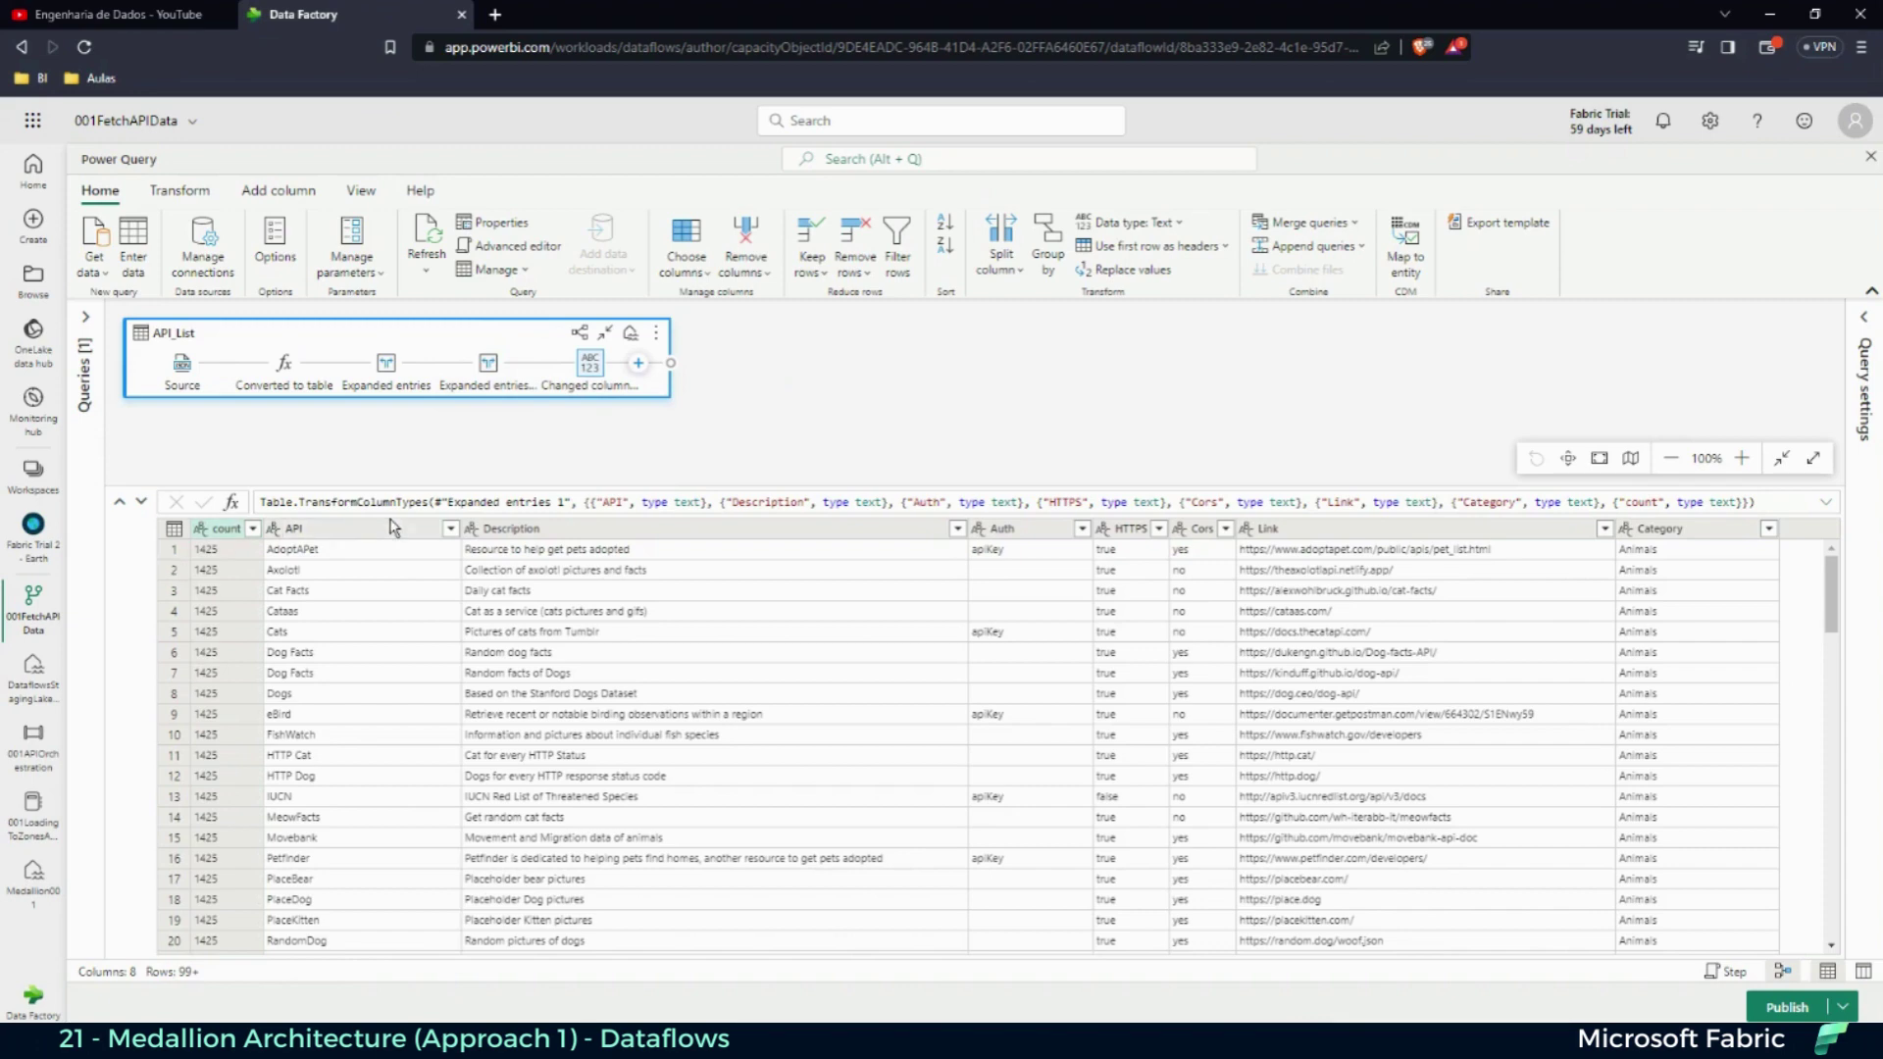
pyautogui.click(519, 250)
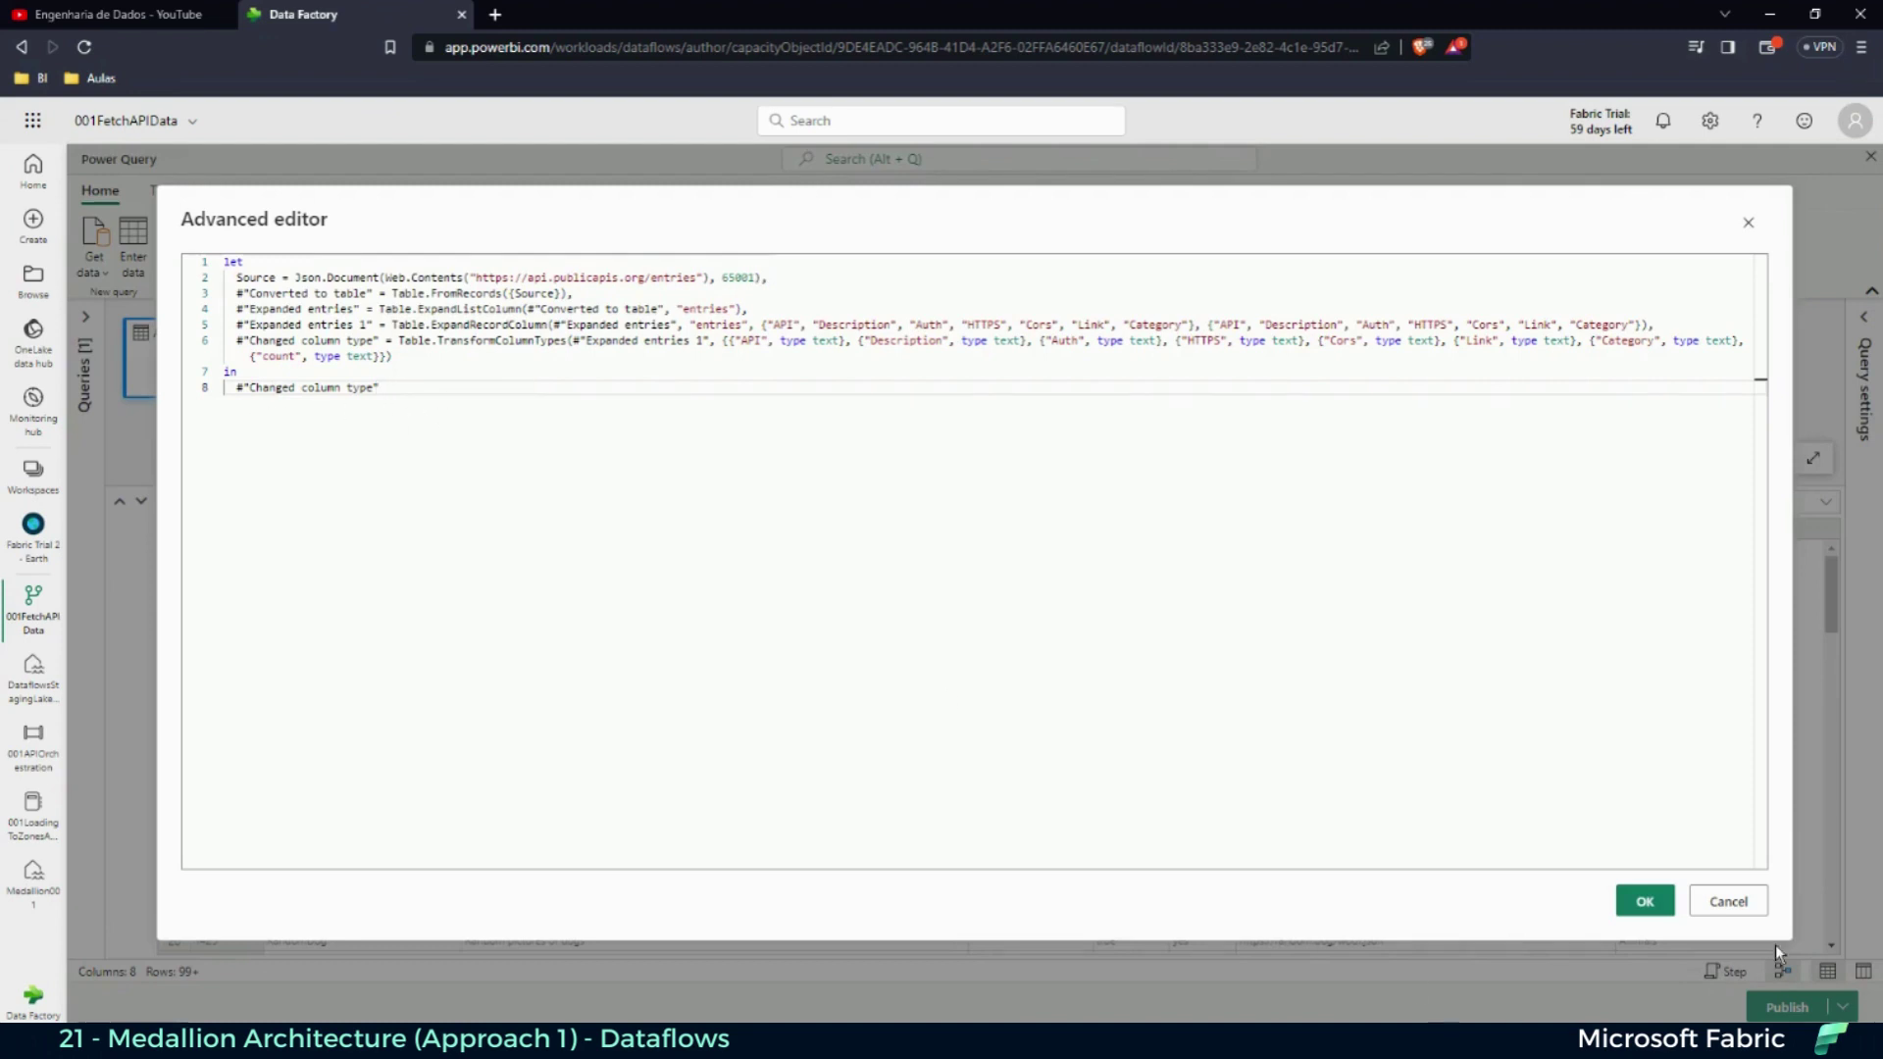
# - Close the Advanced editor, dismiss the warnings, and exit 001FetchAPIData, confirming with Yes
pyautogui.click(1717, 902)
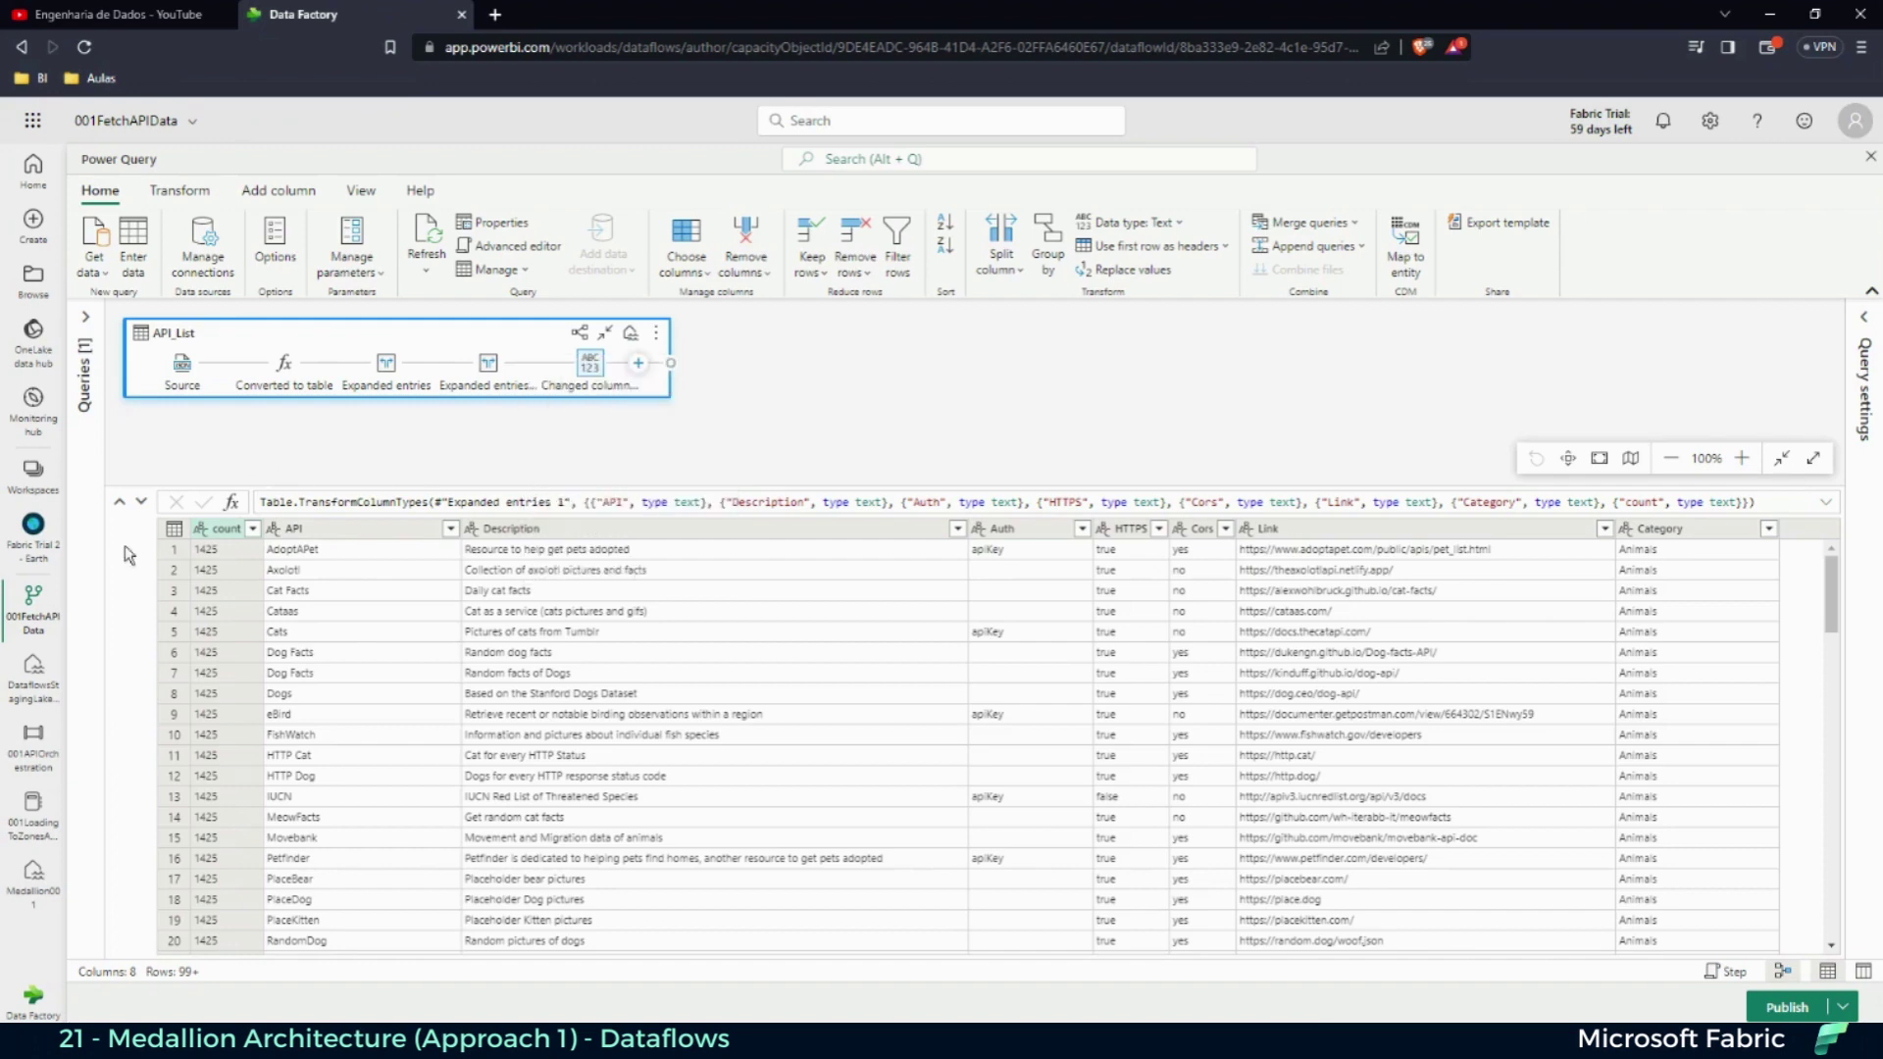
pyautogui.click(34, 673)
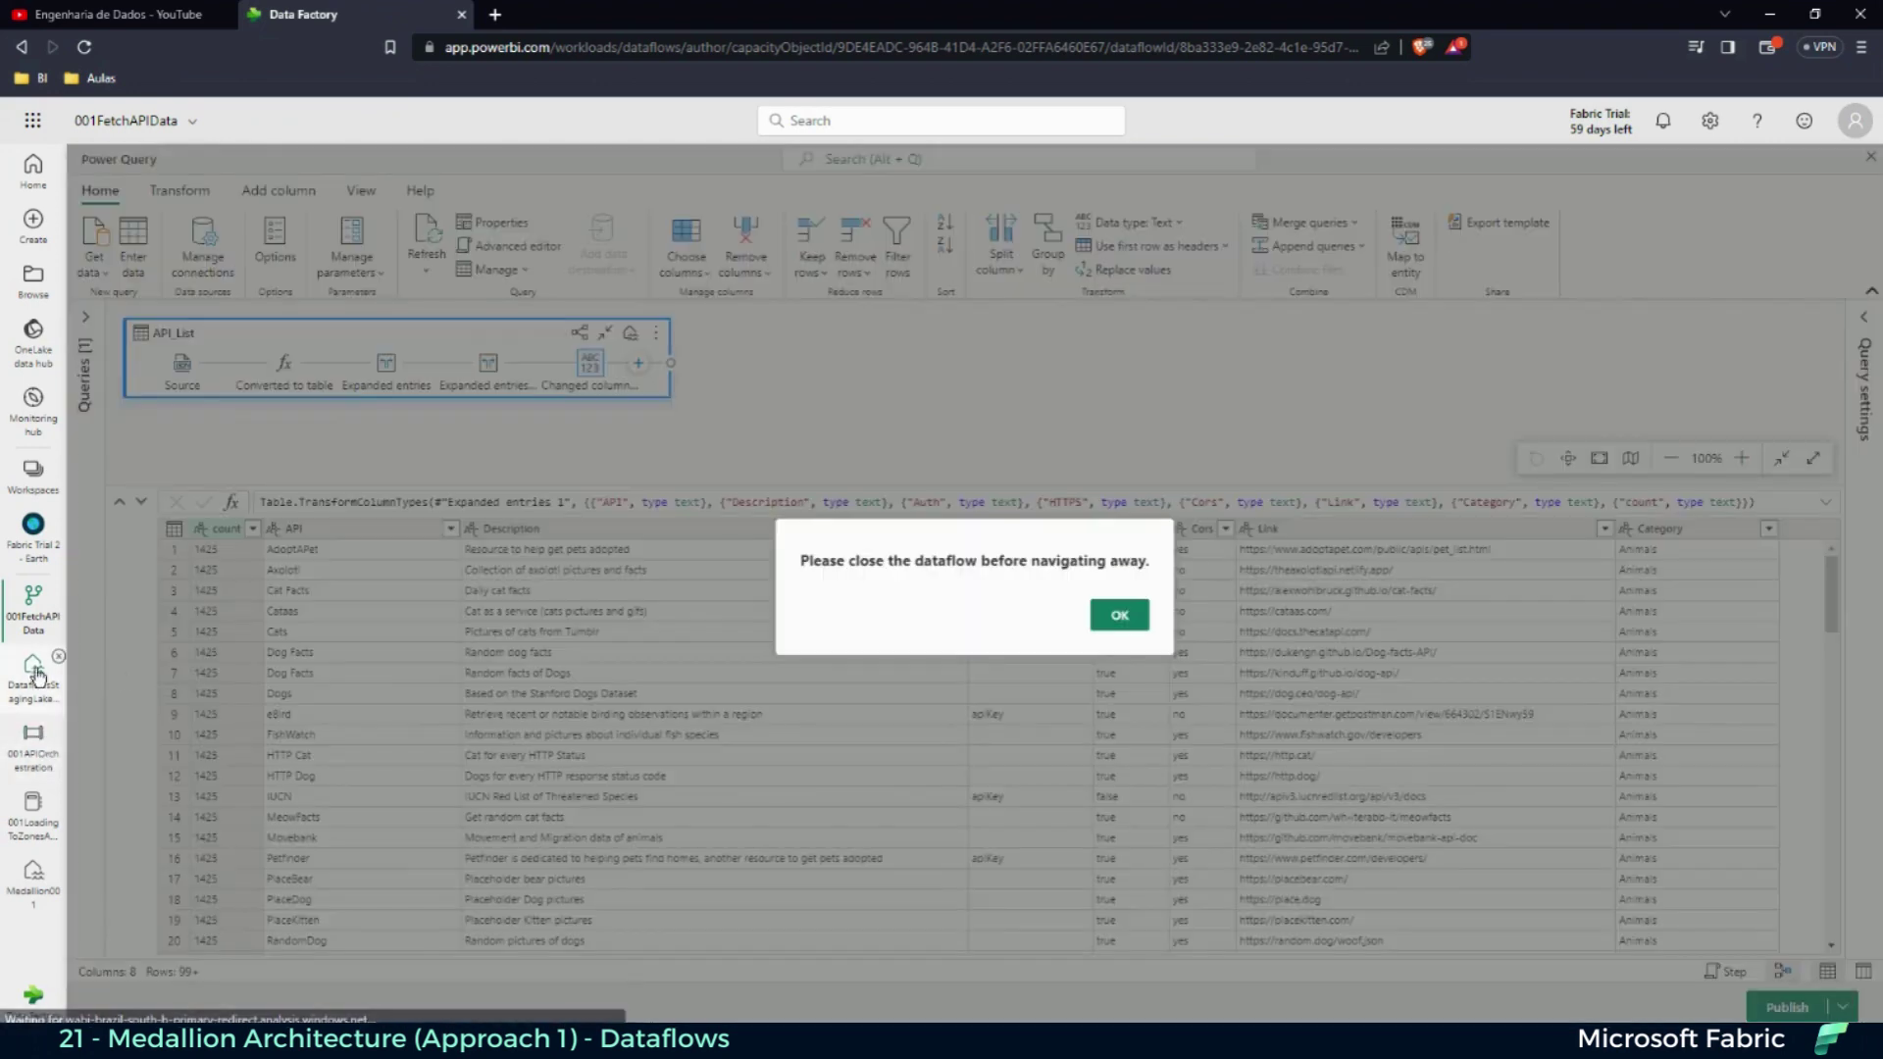
pyautogui.click(1126, 615)
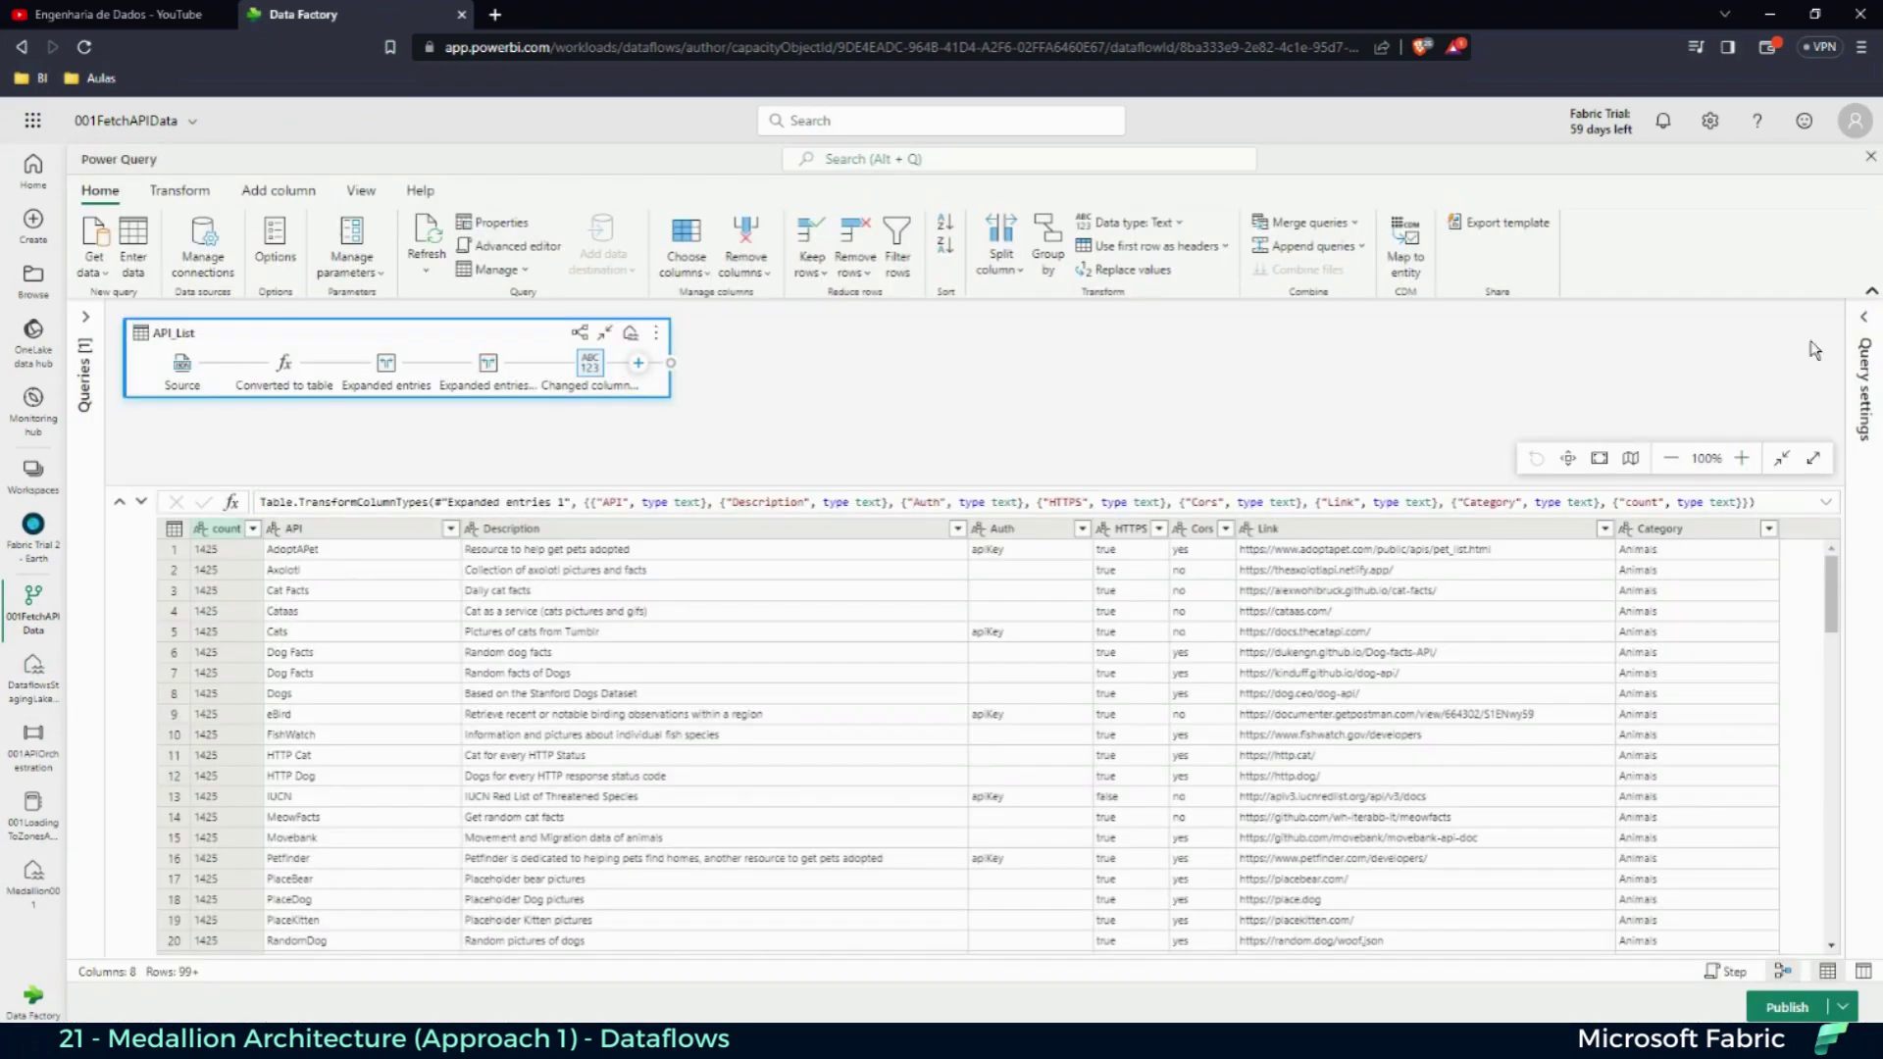
pyautogui.click(1869, 157)
pyautogui.click(989, 605)
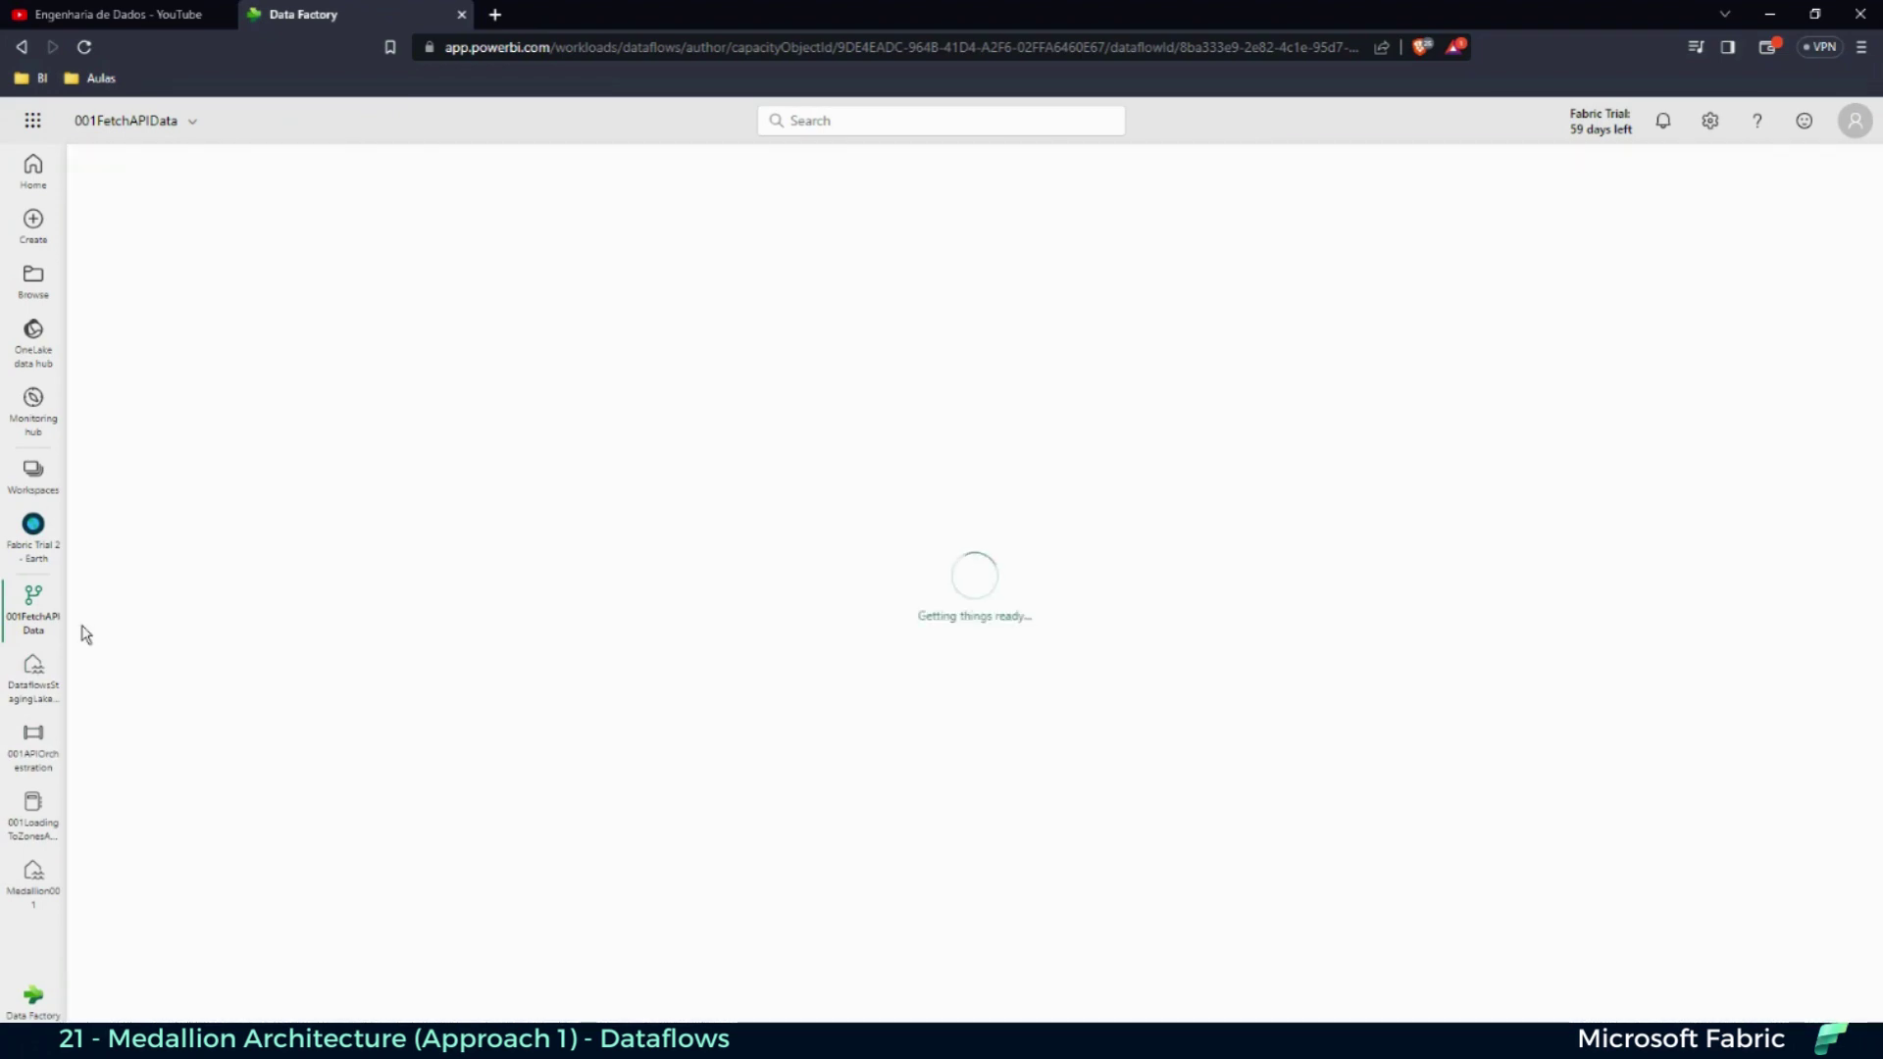
# - Browse DataflowsStagingLakehouse1 with Tables and Files collapsed, then open the 001LoadingToZonesAPIS notebook
pyautogui.click(25, 626)
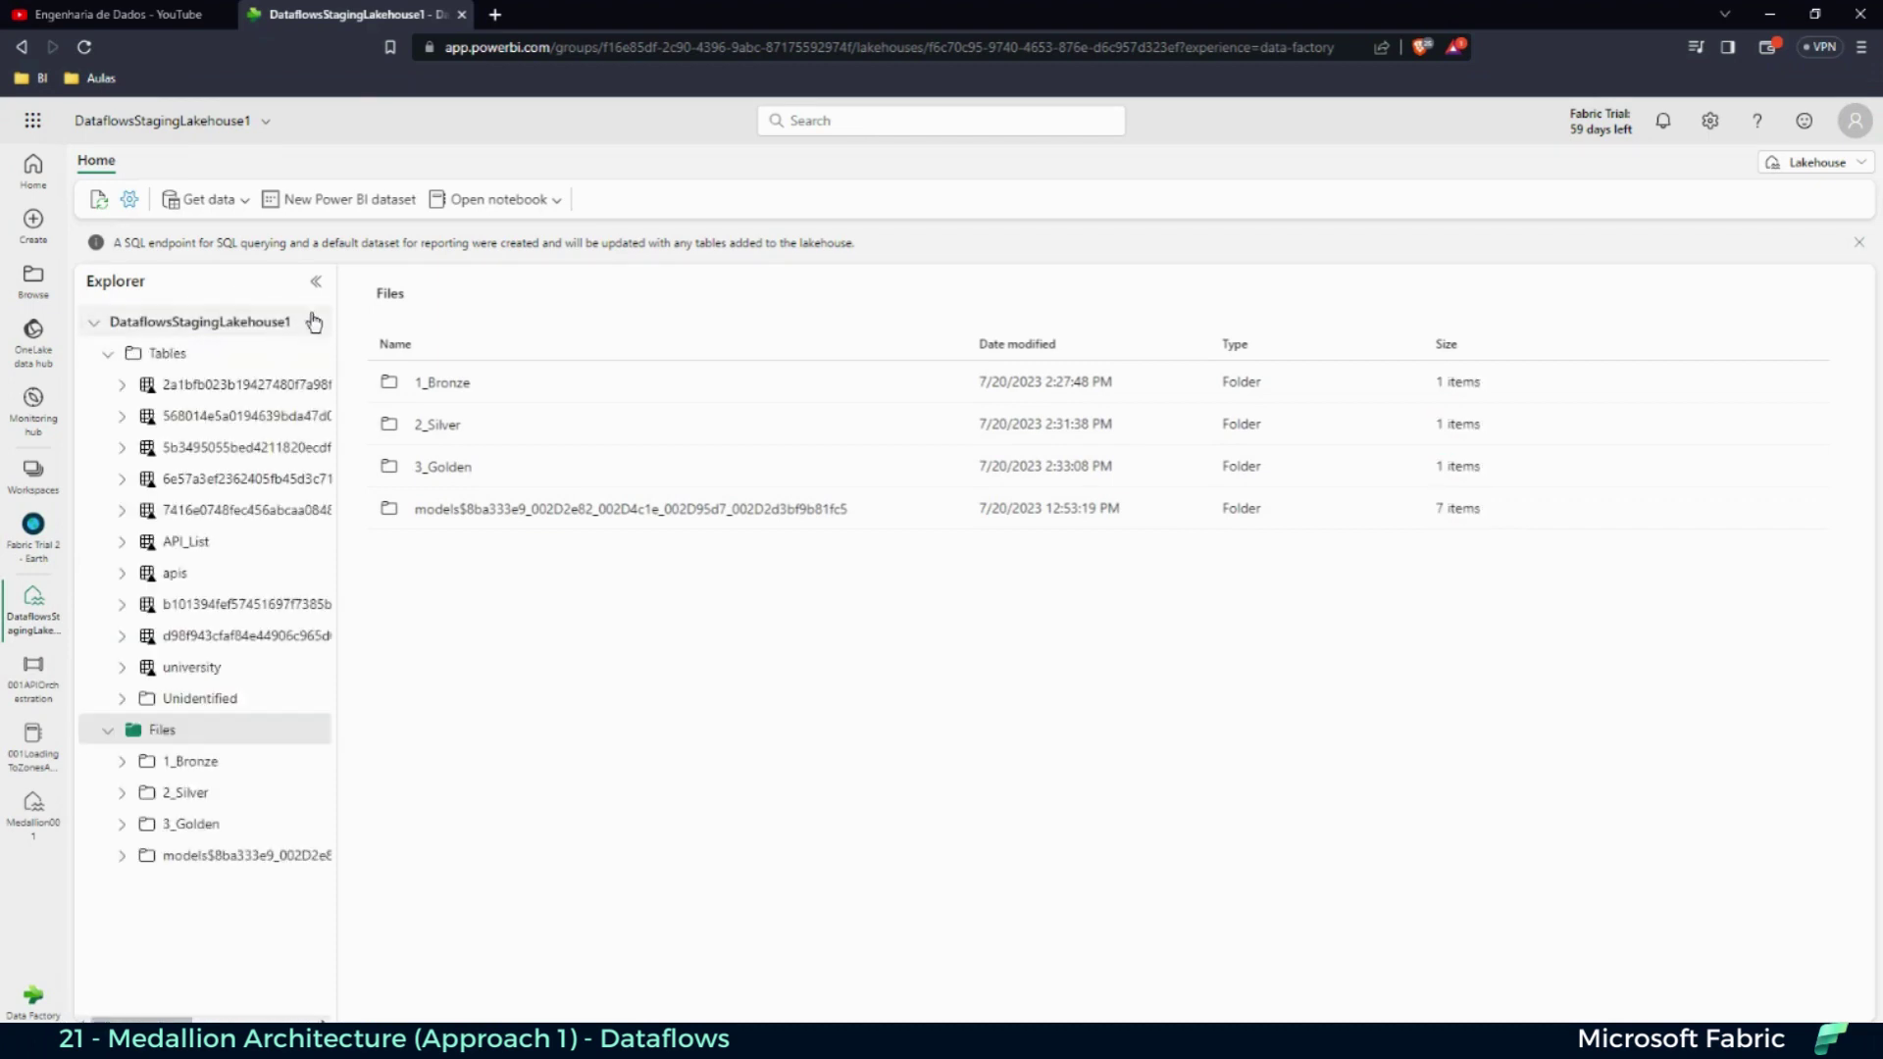
pyautogui.click(106, 353)
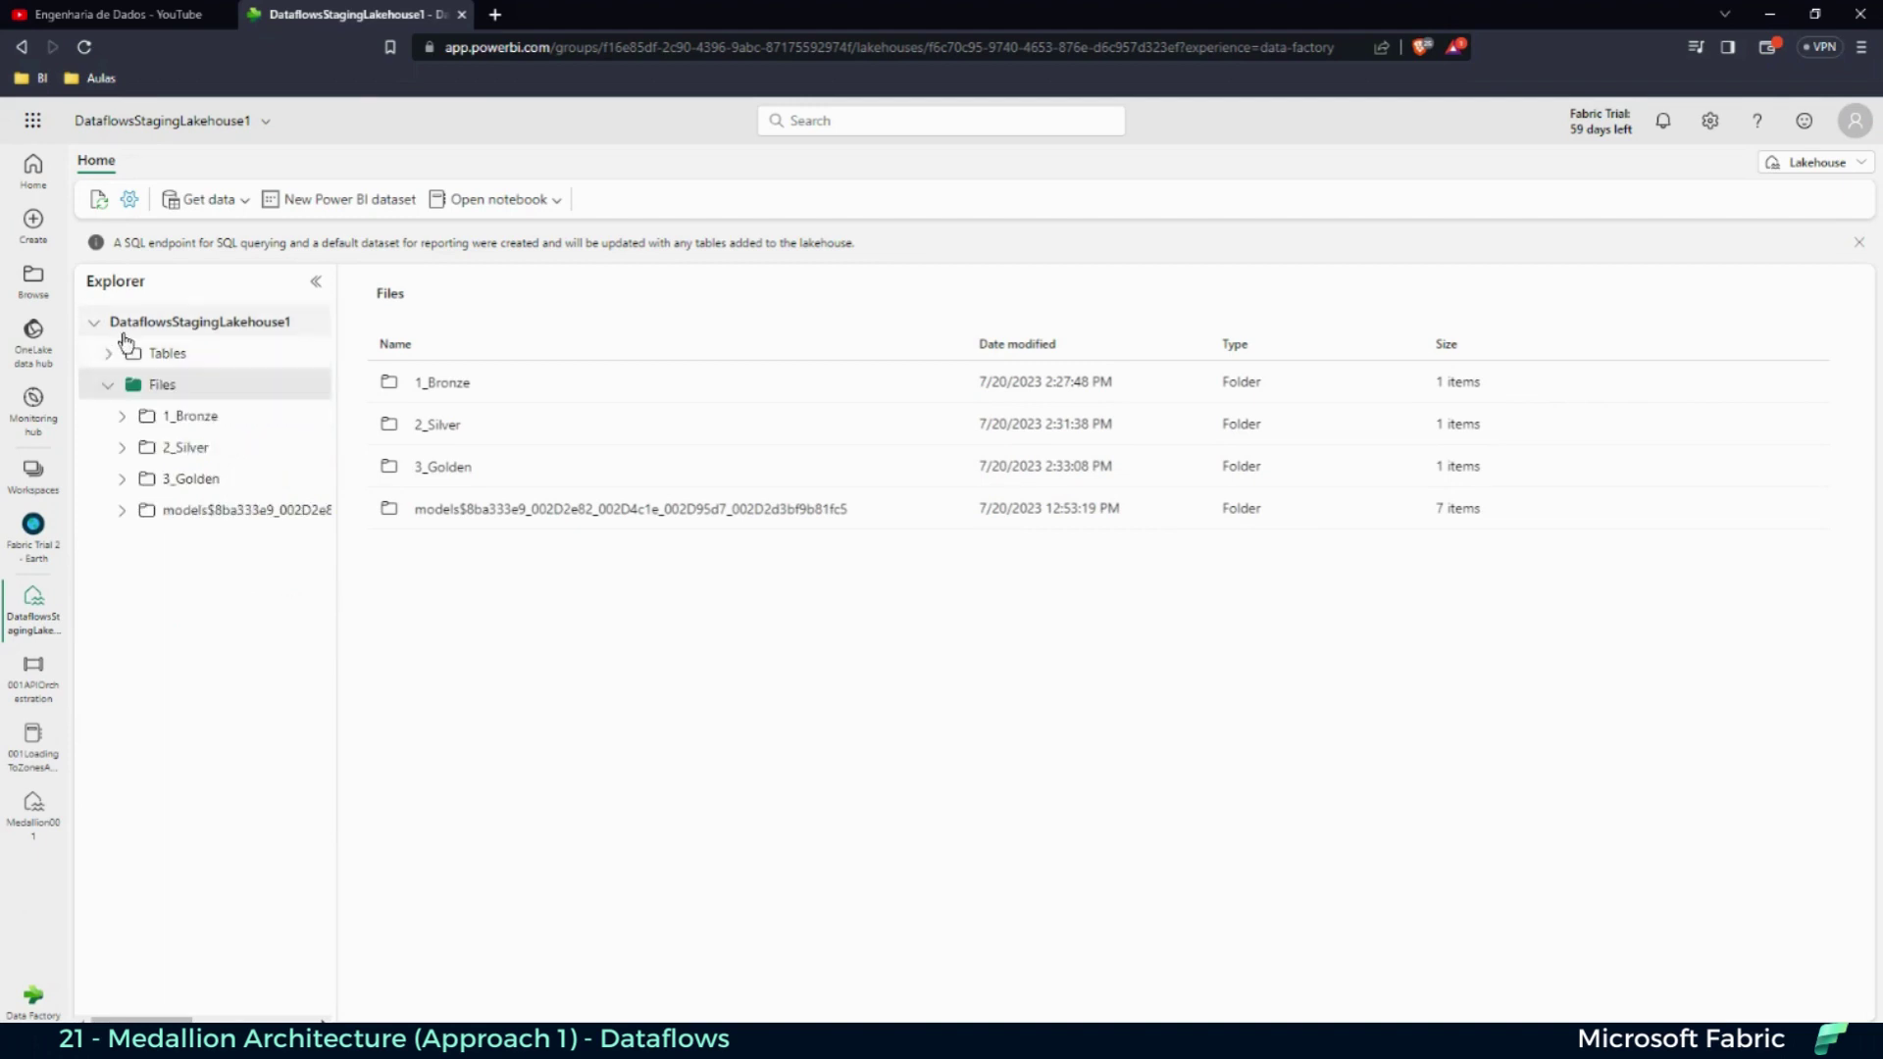
pyautogui.click(106, 383)
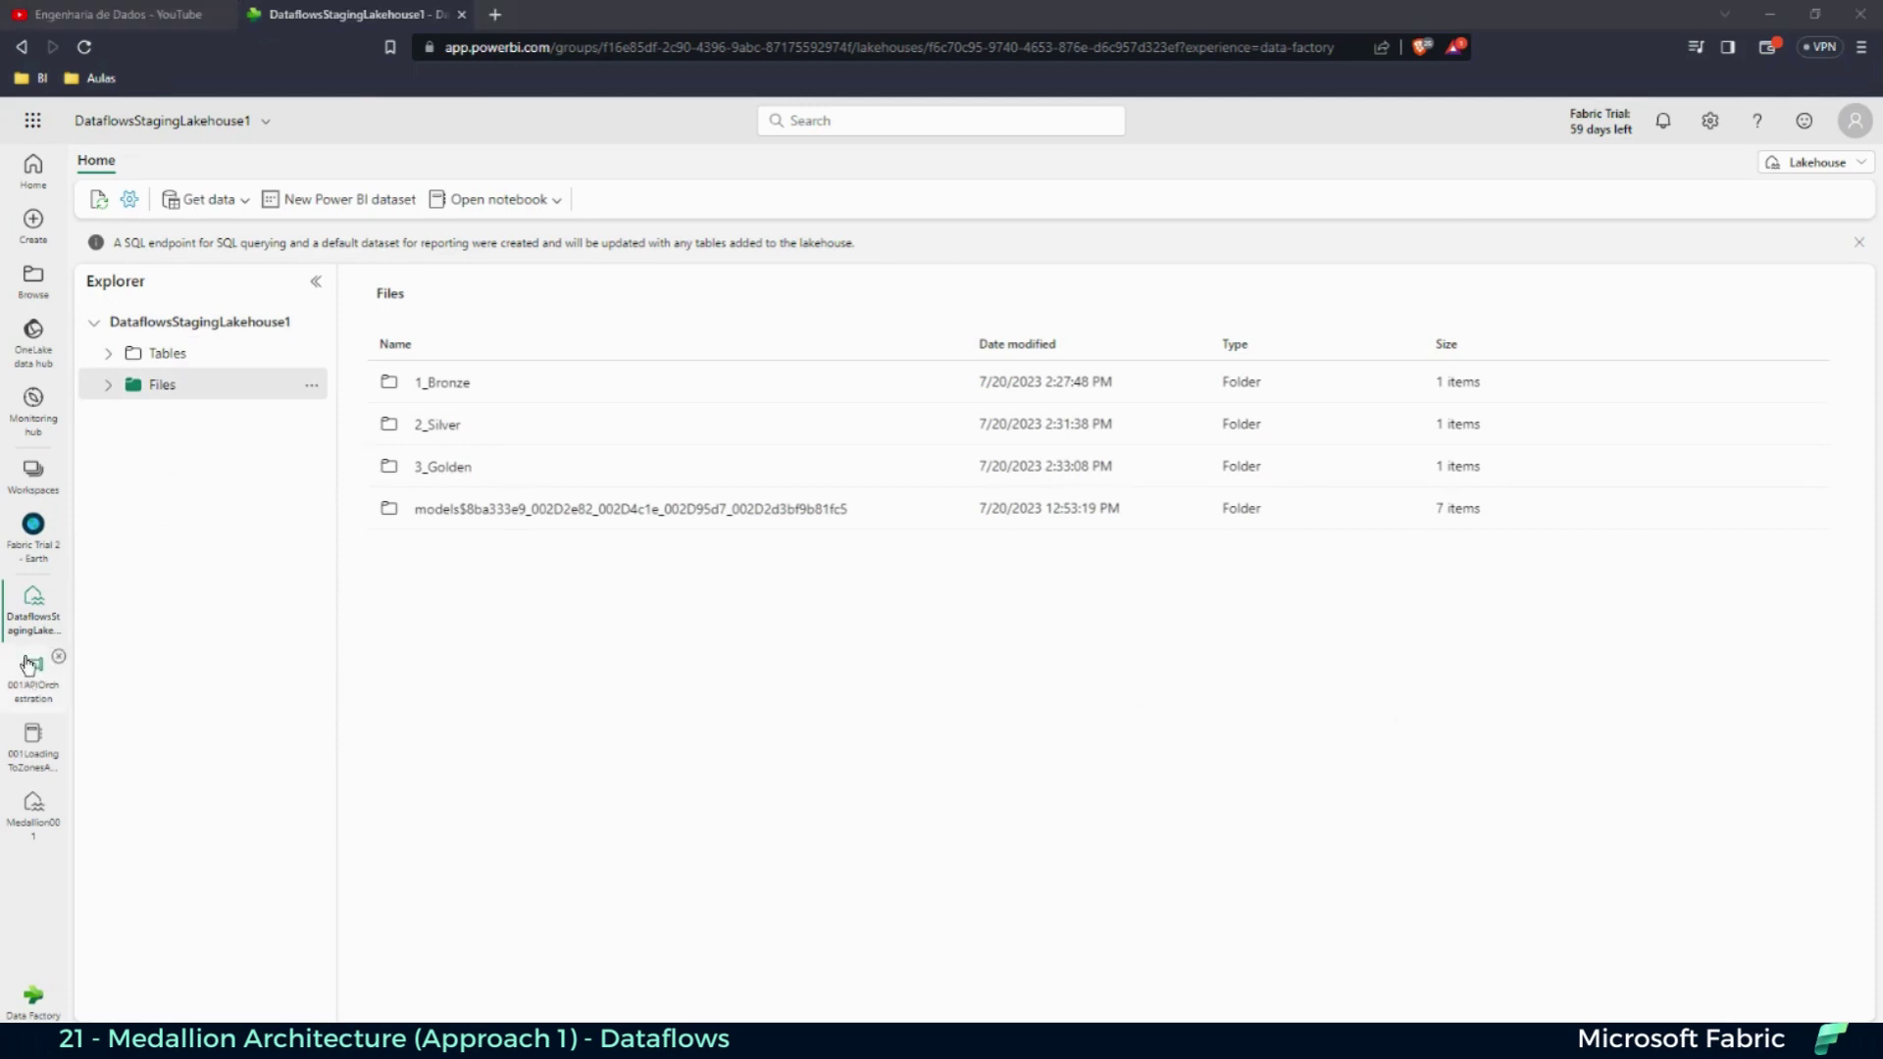
pyautogui.click(48, 529)
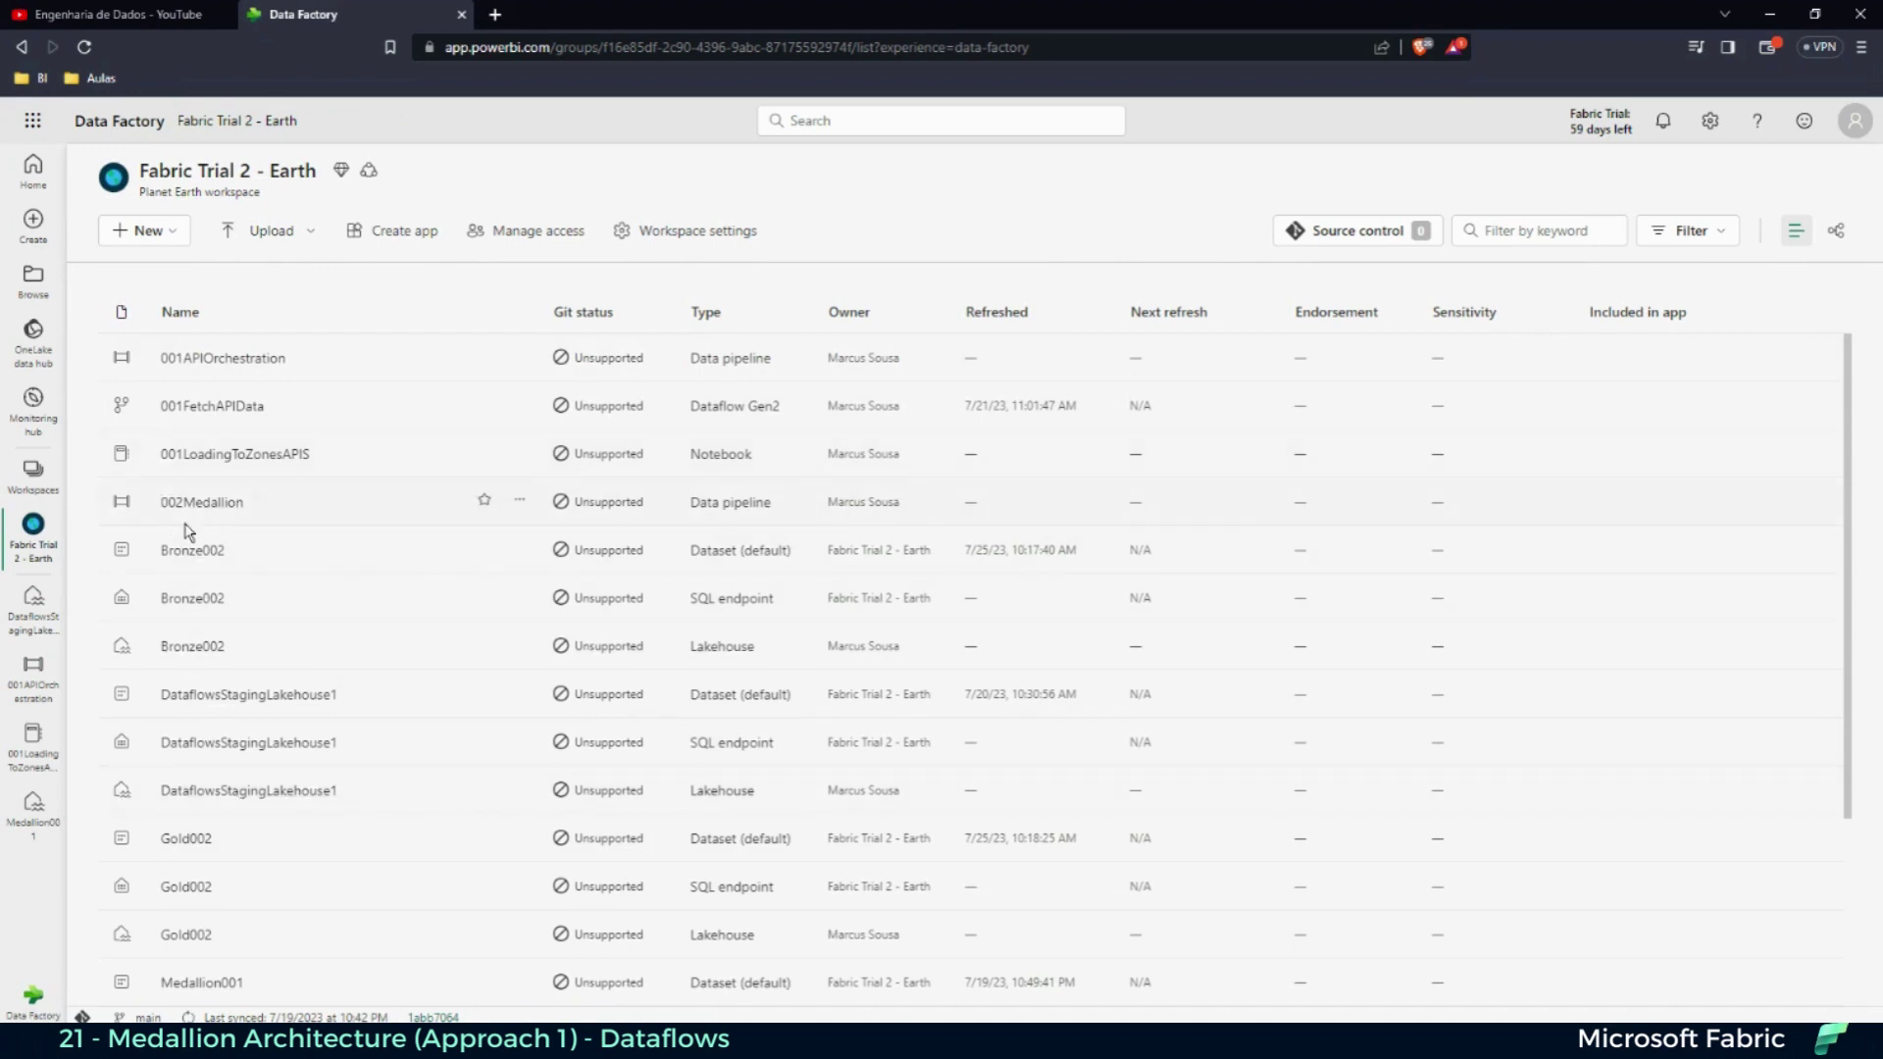
pyautogui.scroll(-1, 185, 531)
pyautogui.scroll(-2, 190, 559)
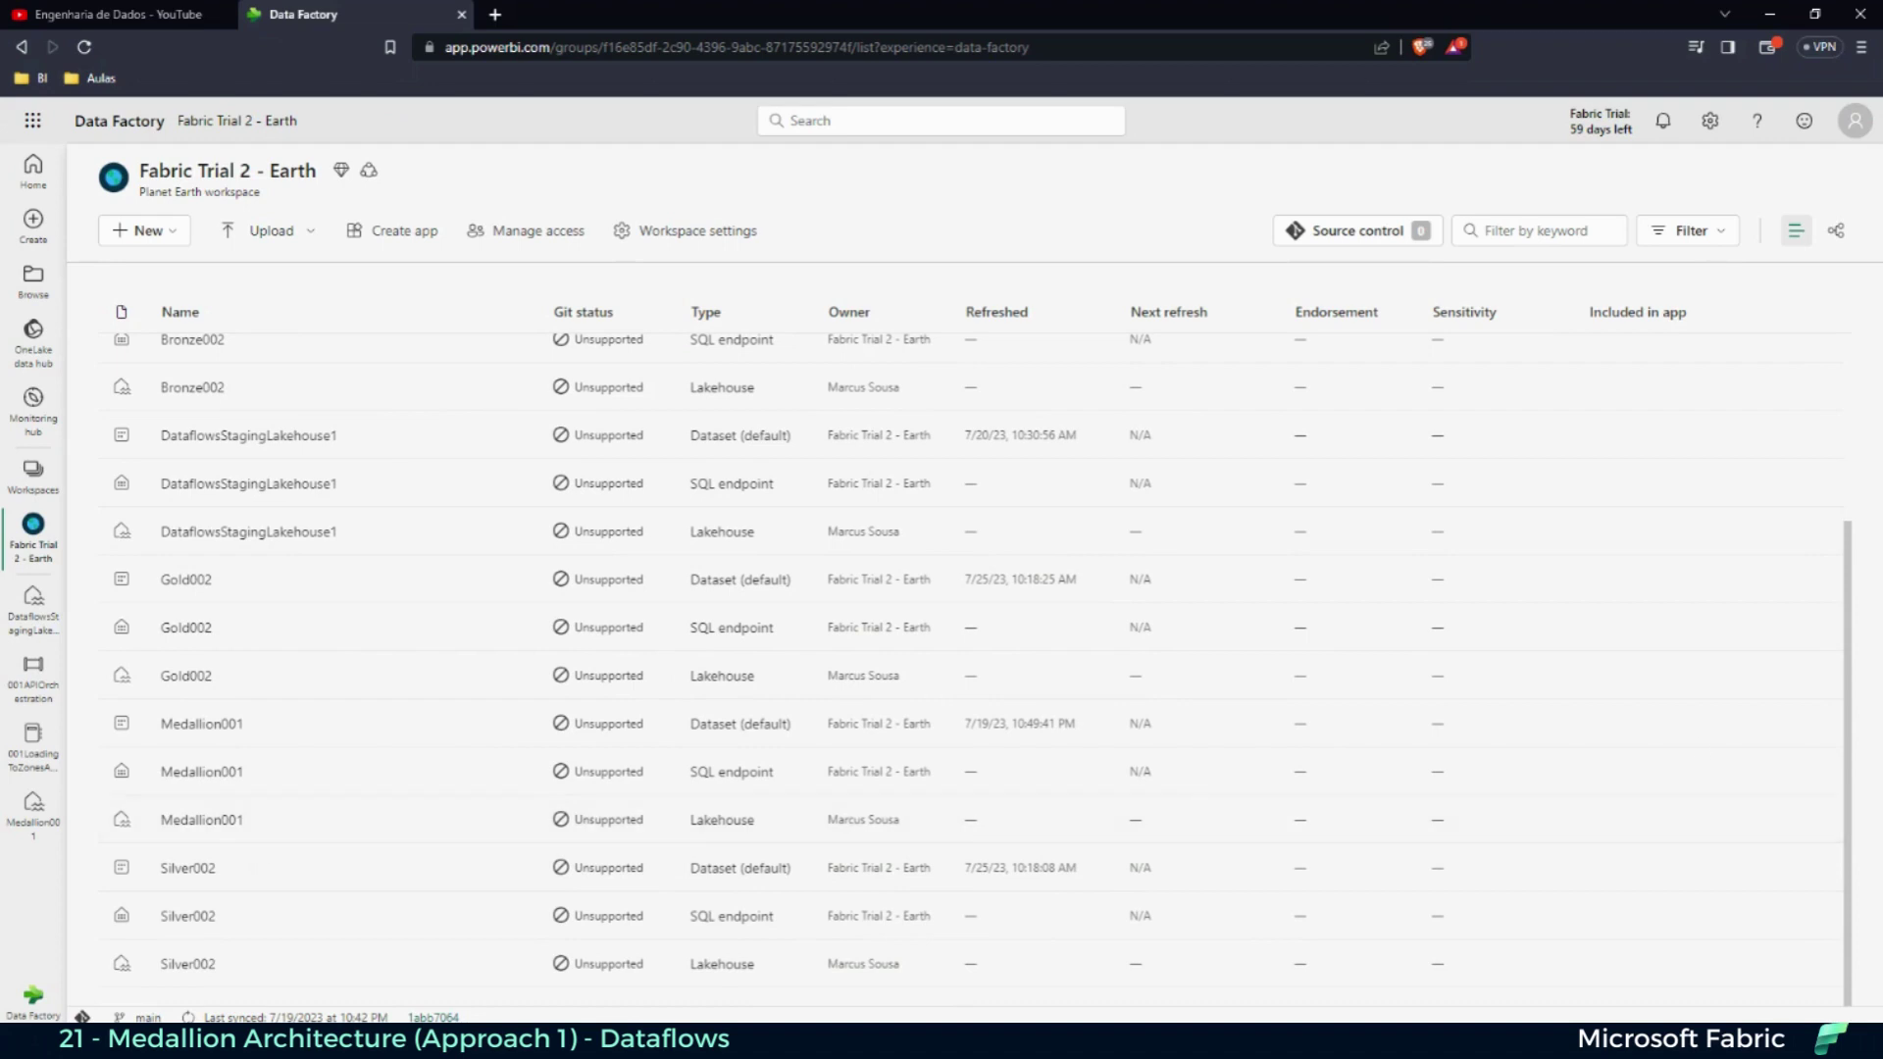
pyautogui.click(34, 743)
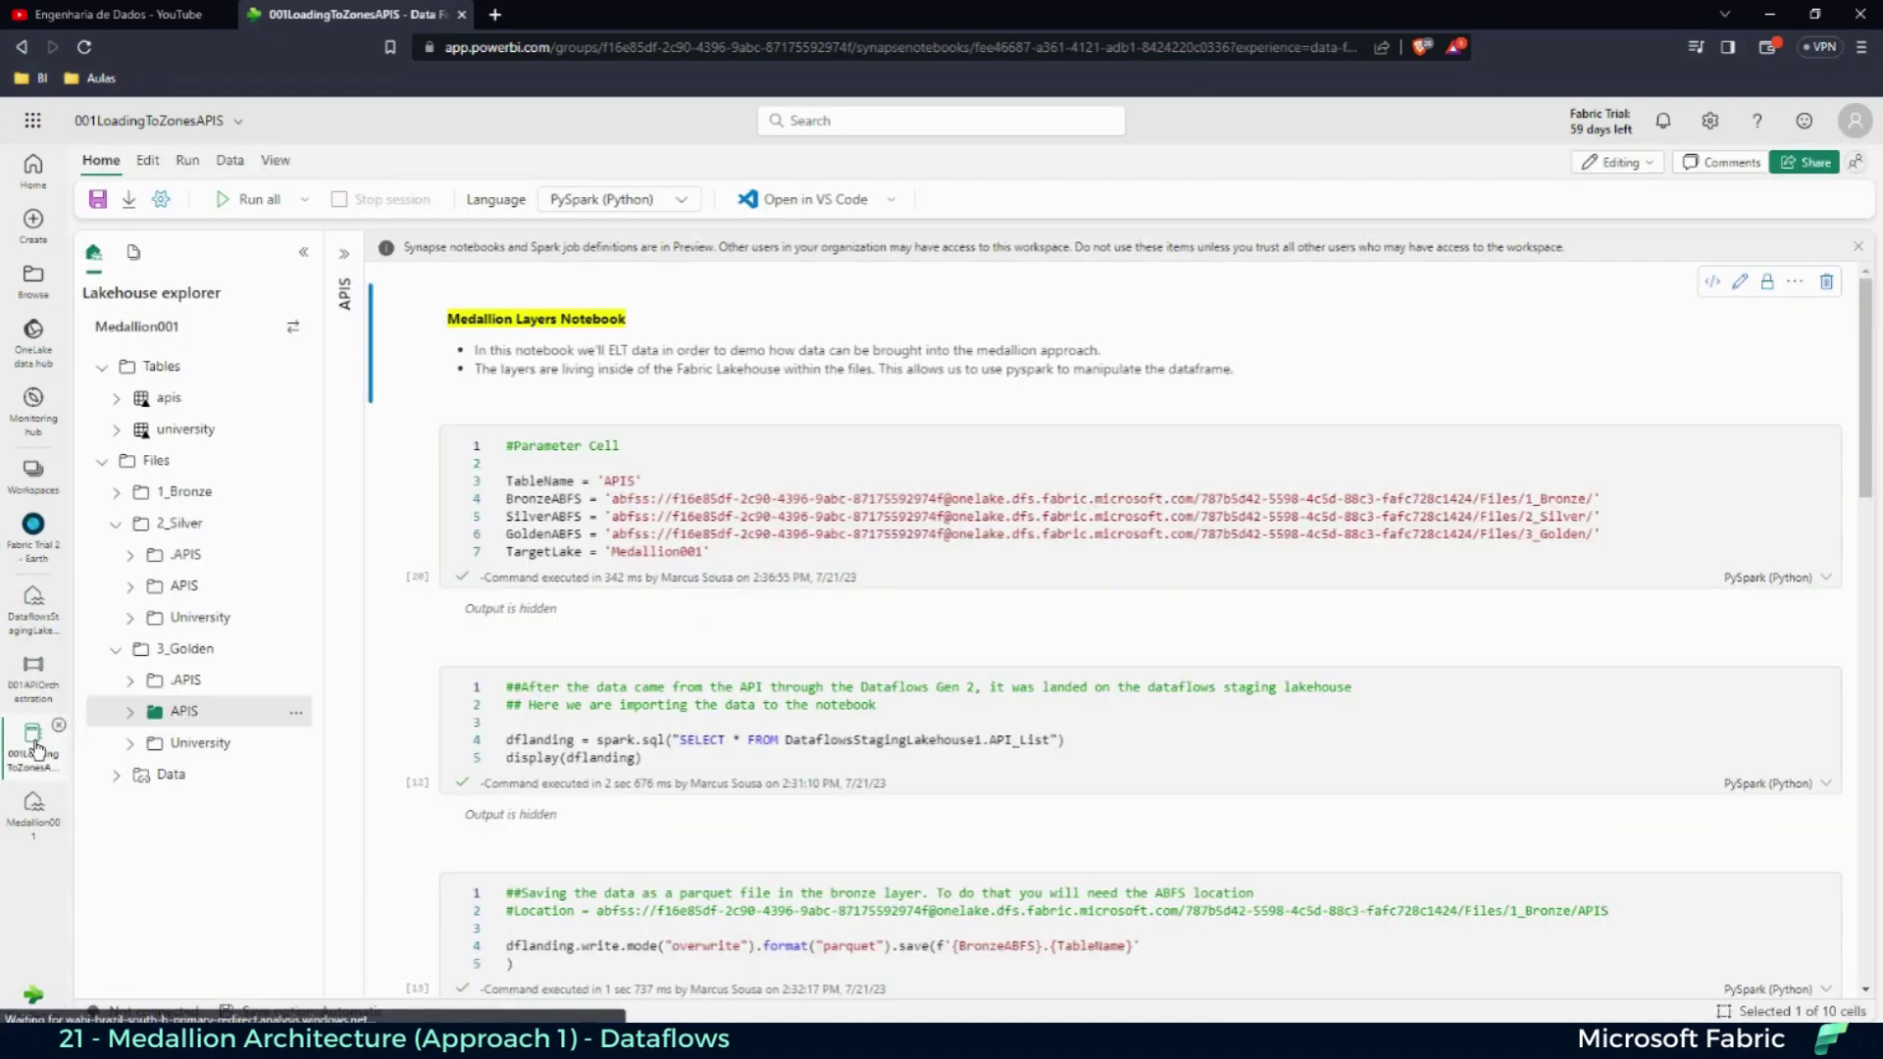